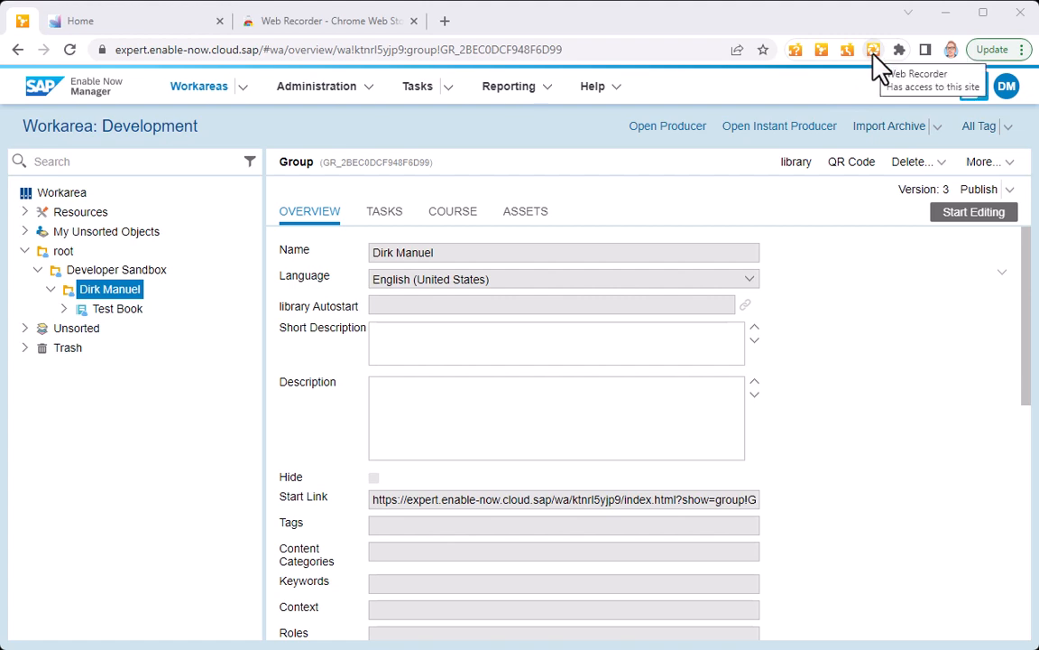
Check that the Web Recorder extension is installed from the Chrome Web Store and pinned among the browser extensions
{"action": "left_click", "coordinate": [335, 25]}
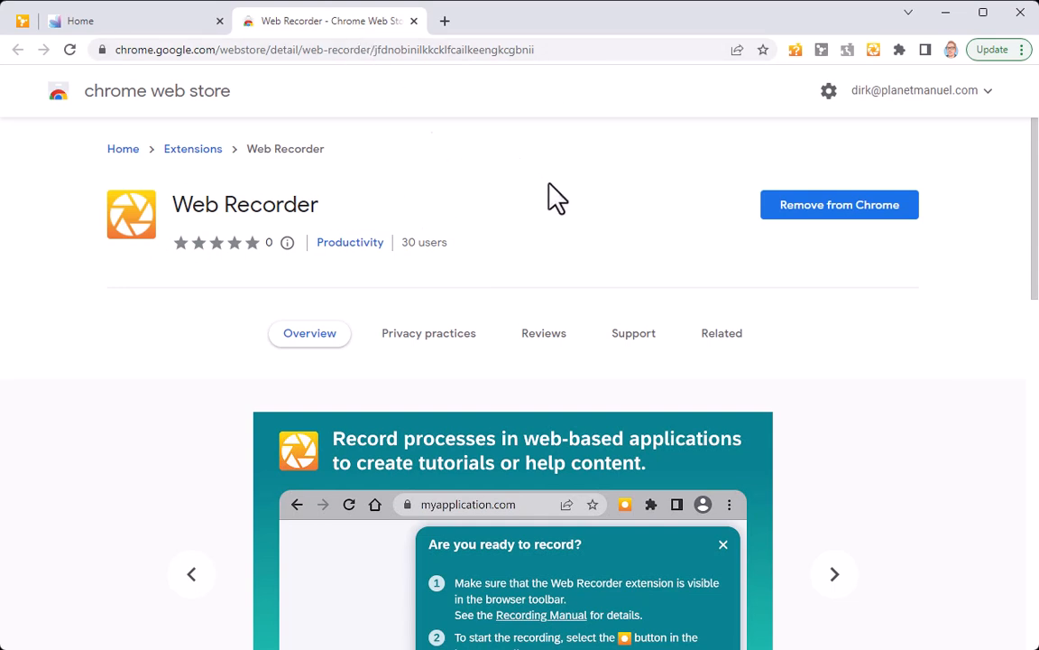
{"action": "left_click", "coordinate": [900, 50]}
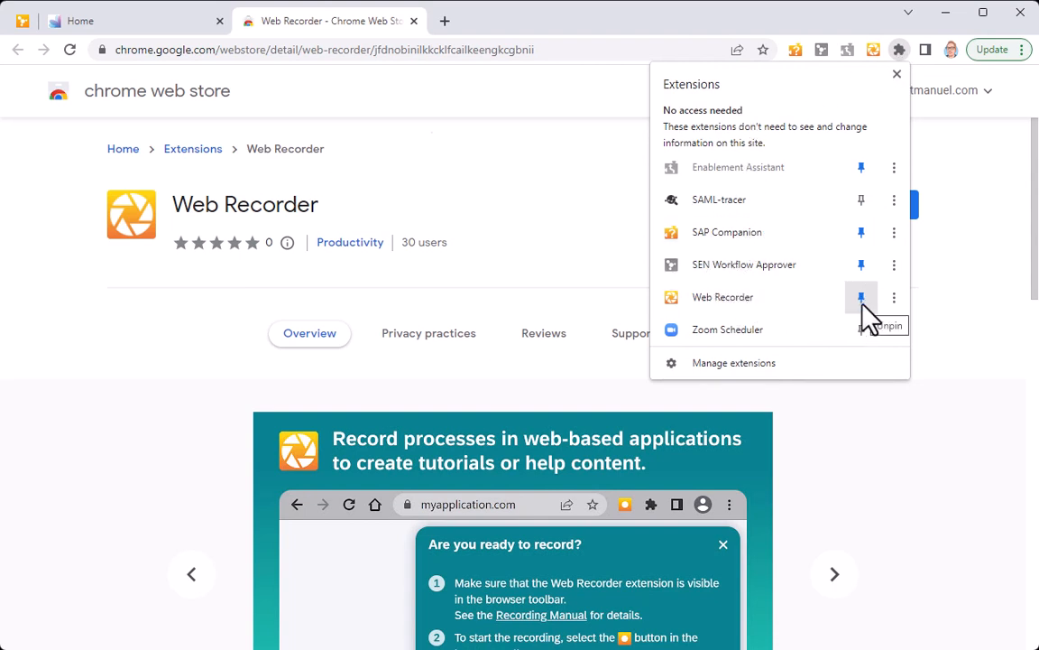
{"action": "left_click", "coordinate": [897, 74]}
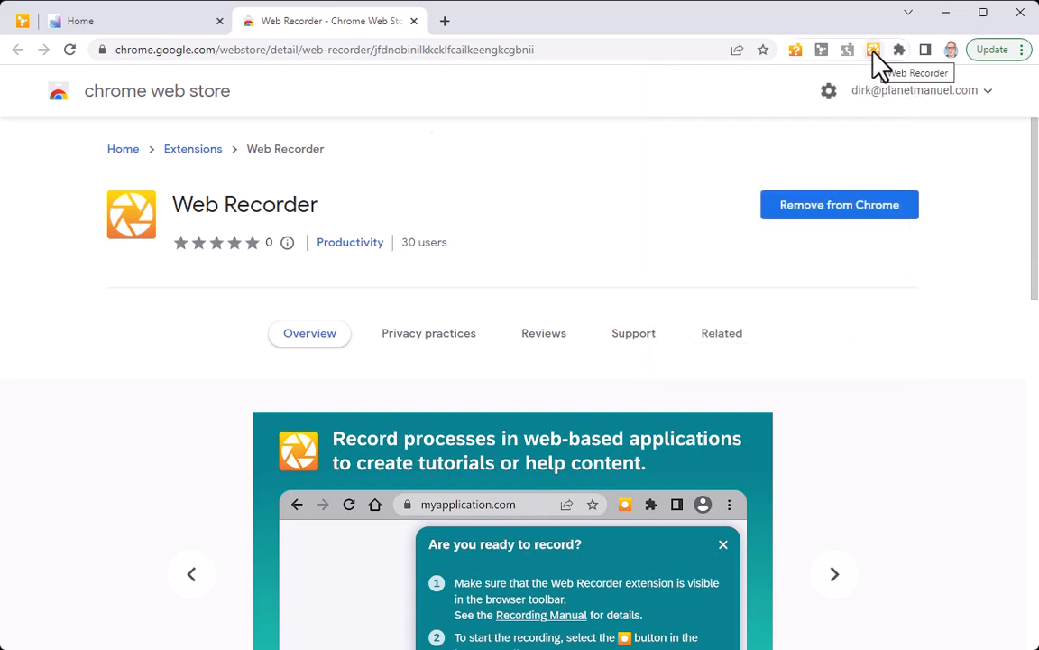
Close the Web Recorder page of the Chrome Web Store
{"action": "left_click", "coordinate": [145, 25]}
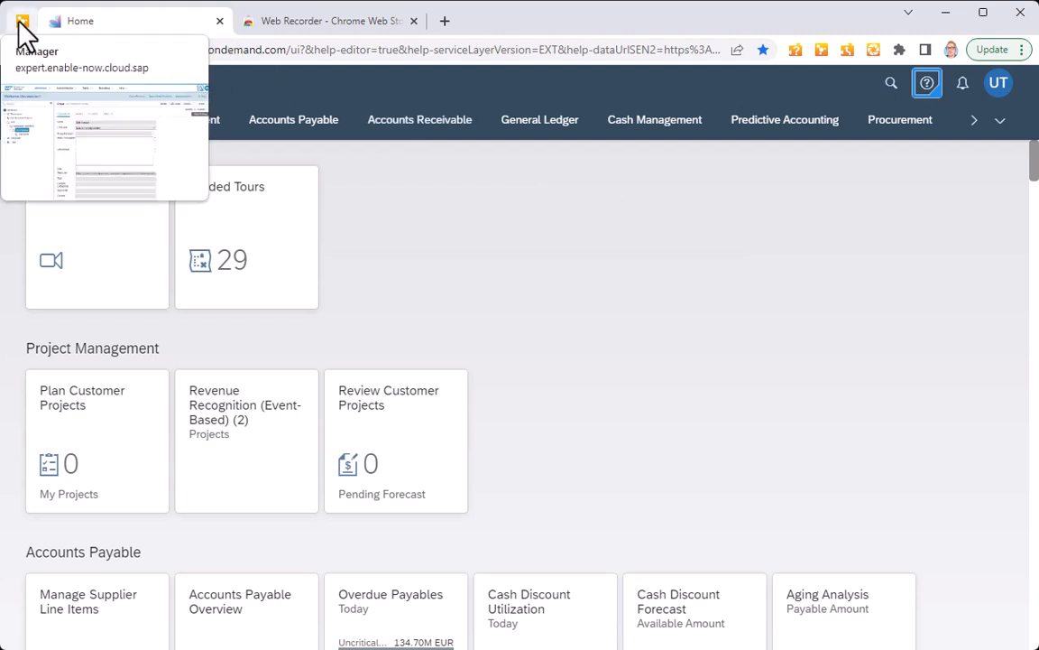
{"action": "left_click", "coordinate": [341, 20]}
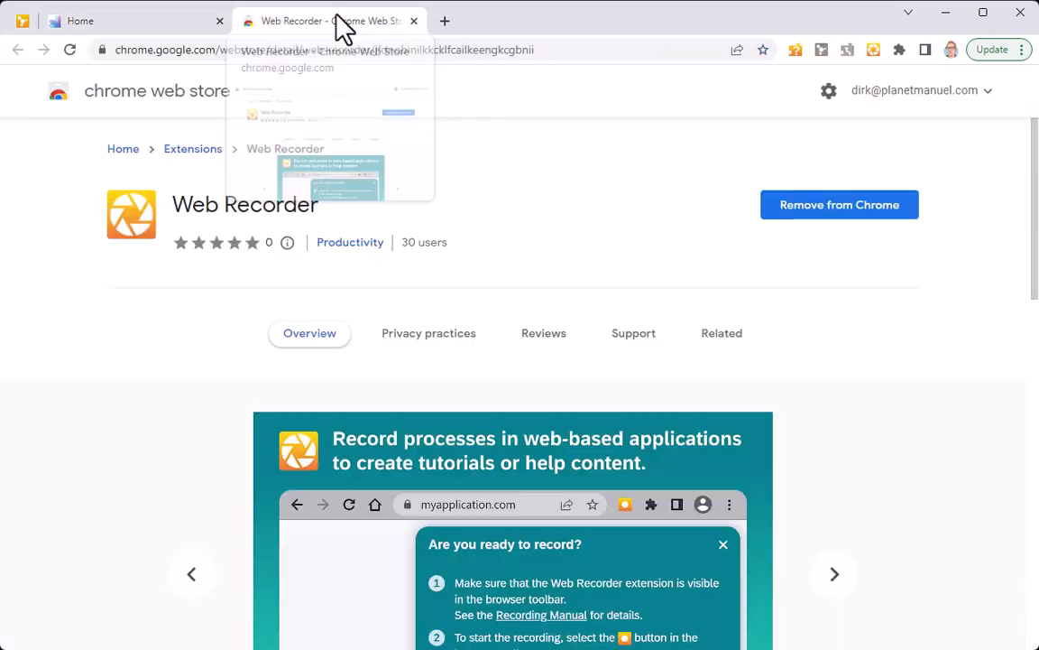
{"action": "left_click", "coordinate": [414, 21]}
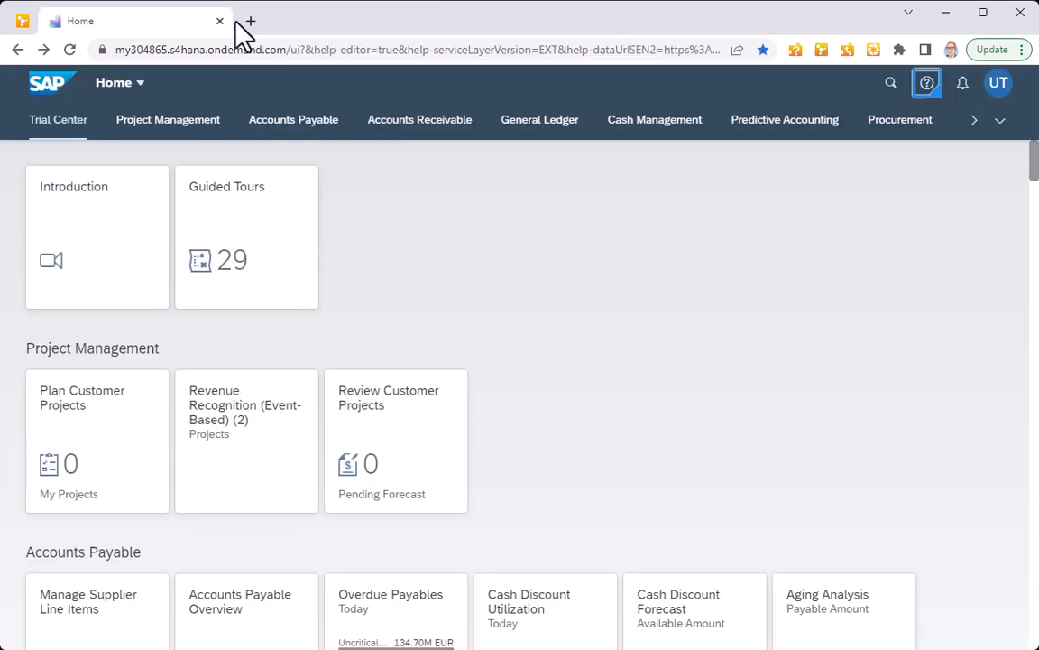
Return to Enable Now Manager and start editing the selected group under Developer Sandbox
{"action": "left_click", "coordinate": [23, 19]}
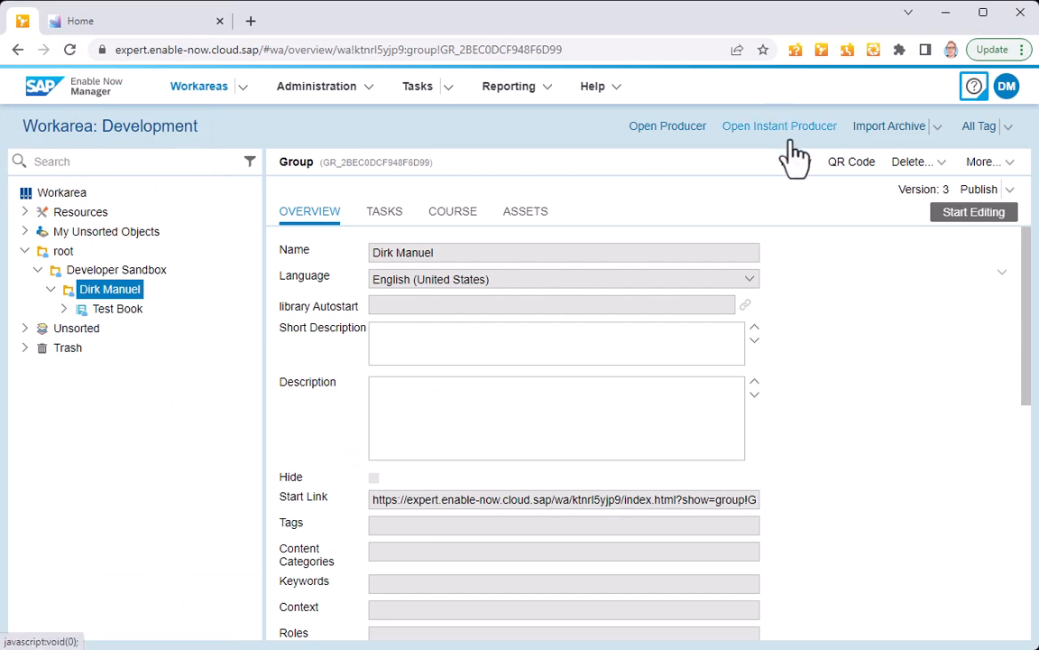
{"action": "left_click", "coordinate": [167, 27]}
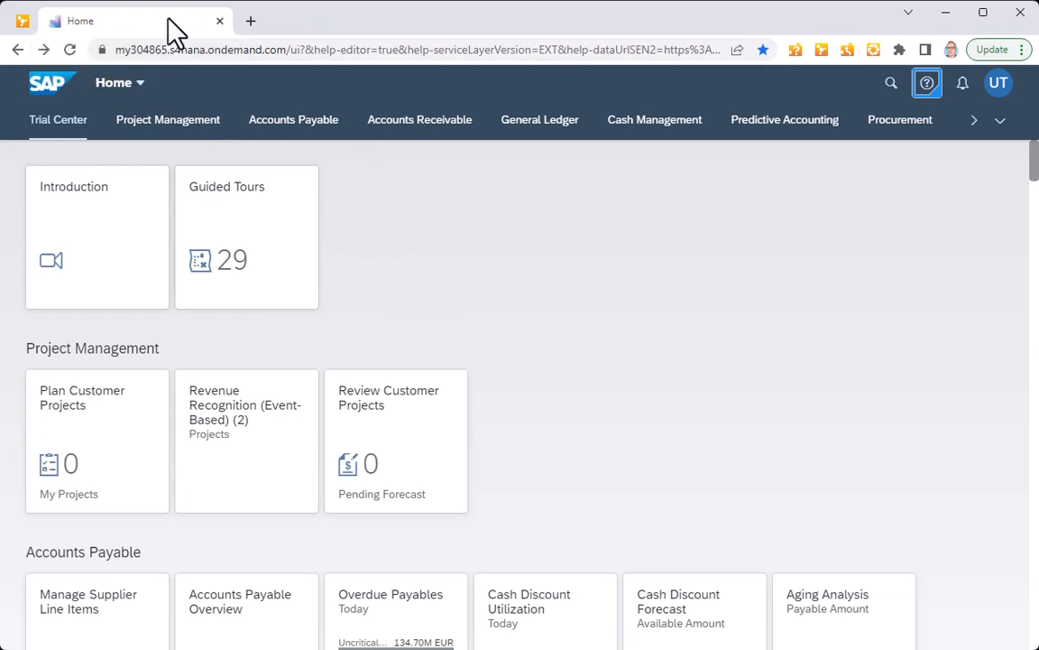
{"action": "left_click", "coordinate": [22, 22]}
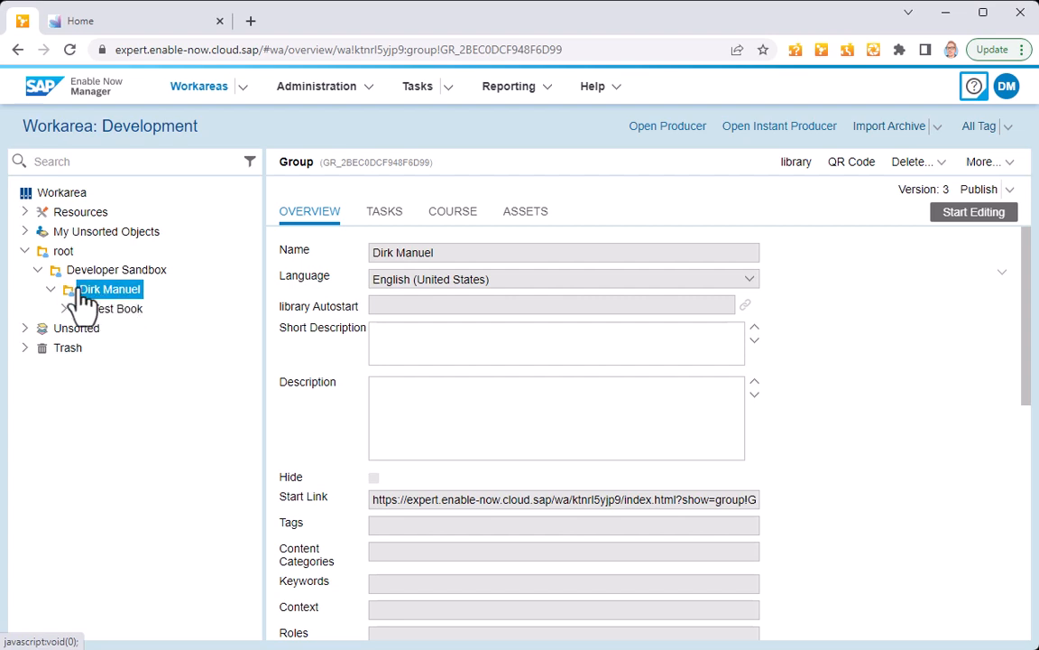
{"action": "left_click", "coordinate": [978, 215]}
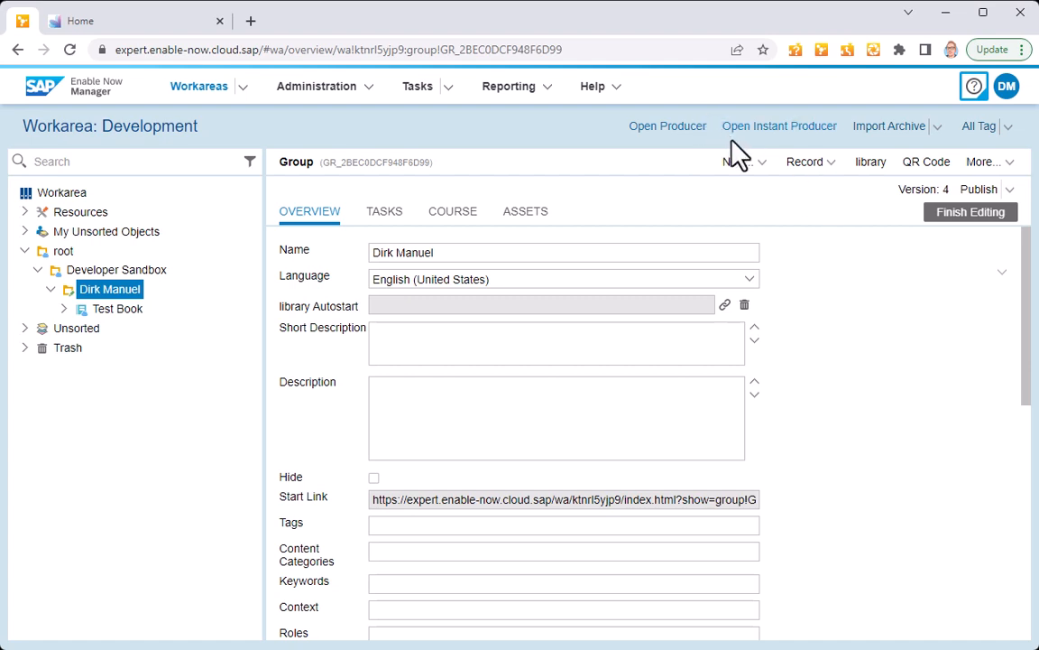
Start recording a new simulation in the group and choose the Home browser tab as the one to record
{"action": "left_click", "coordinate": [746, 172]}
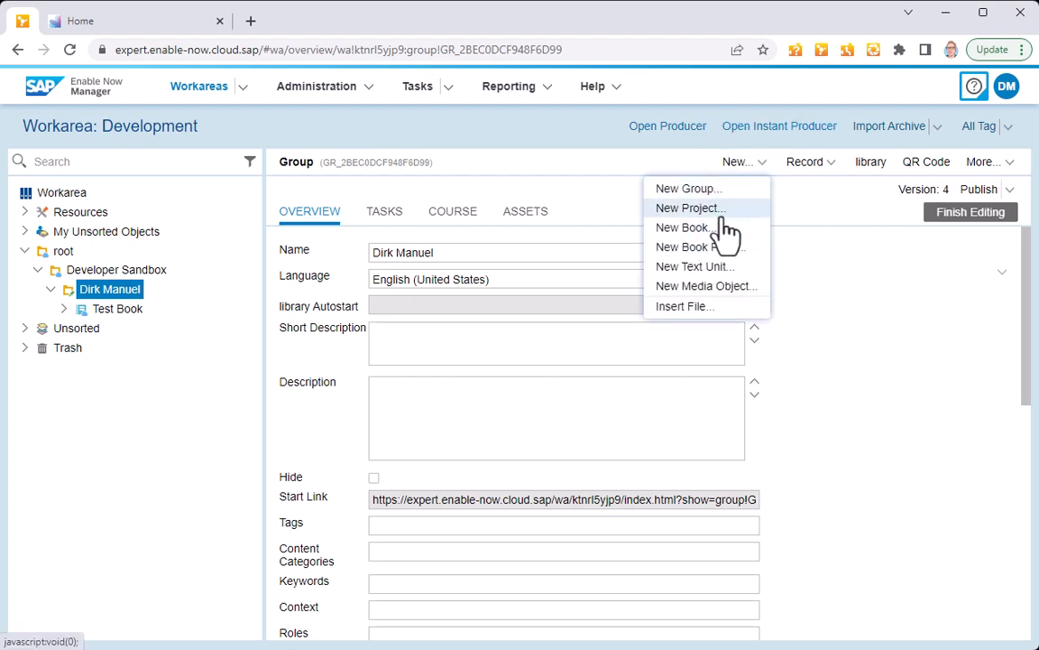
{"action": "left_click", "coordinate": [793, 184]}
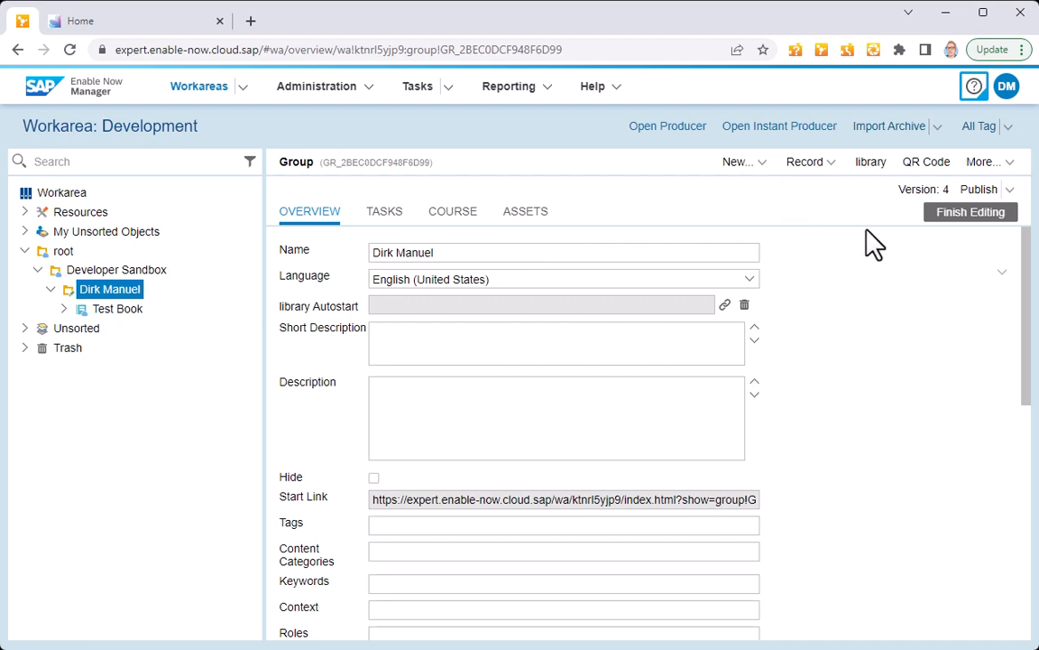
{"action": "left_click", "coordinate": [828, 164]}
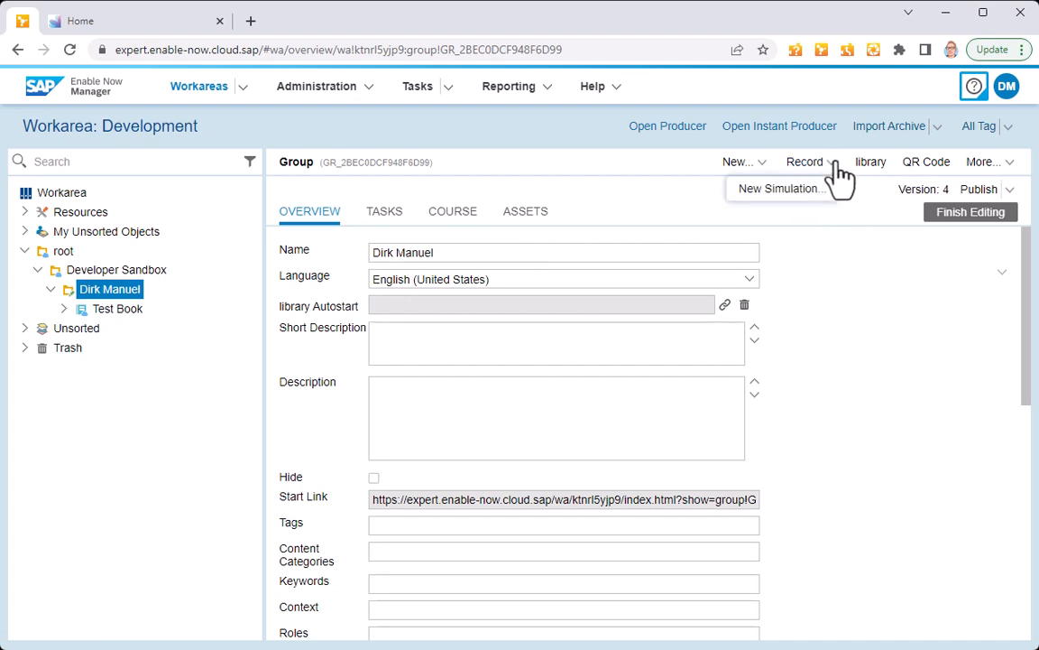
{"action": "left_click", "coordinate": [791, 193]}
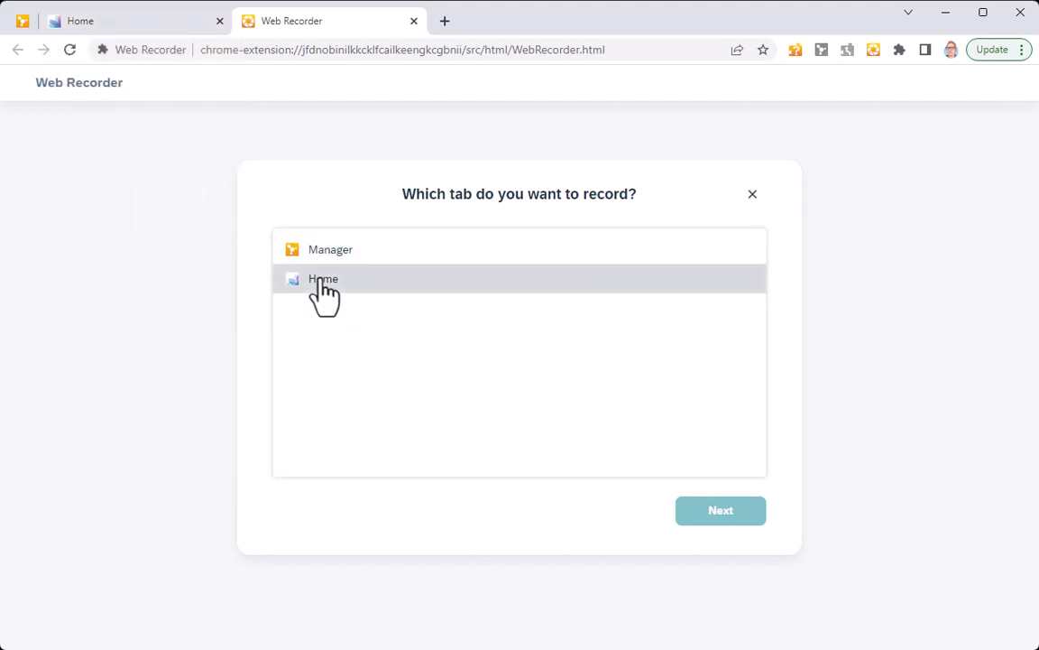
{"action": "left_click", "coordinate": [320, 280]}
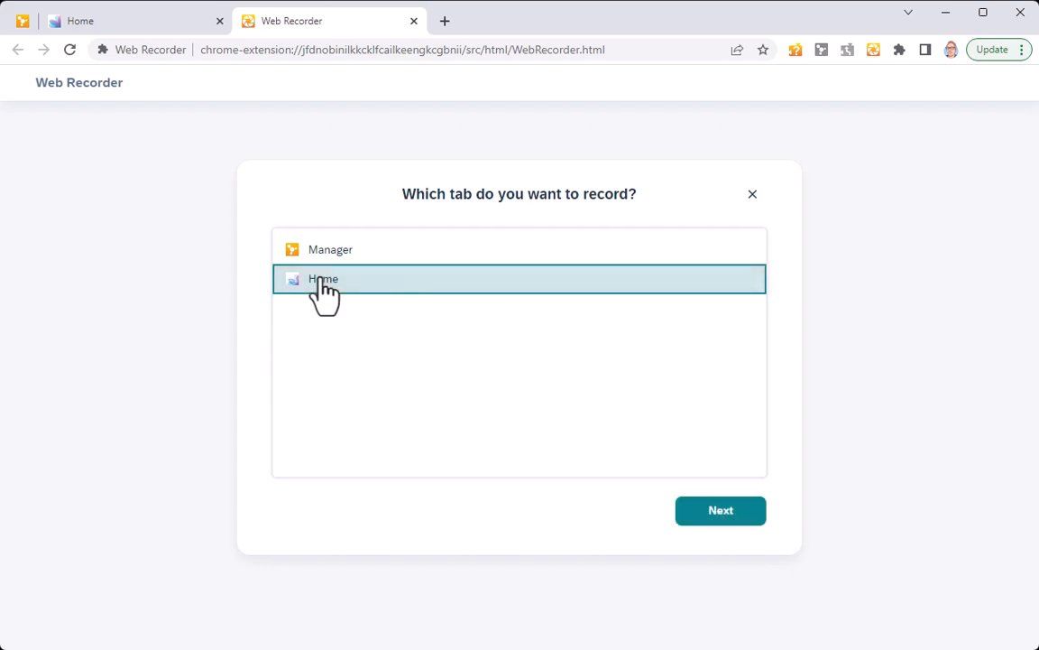
{"action": "left_click", "coordinate": [742, 512]}
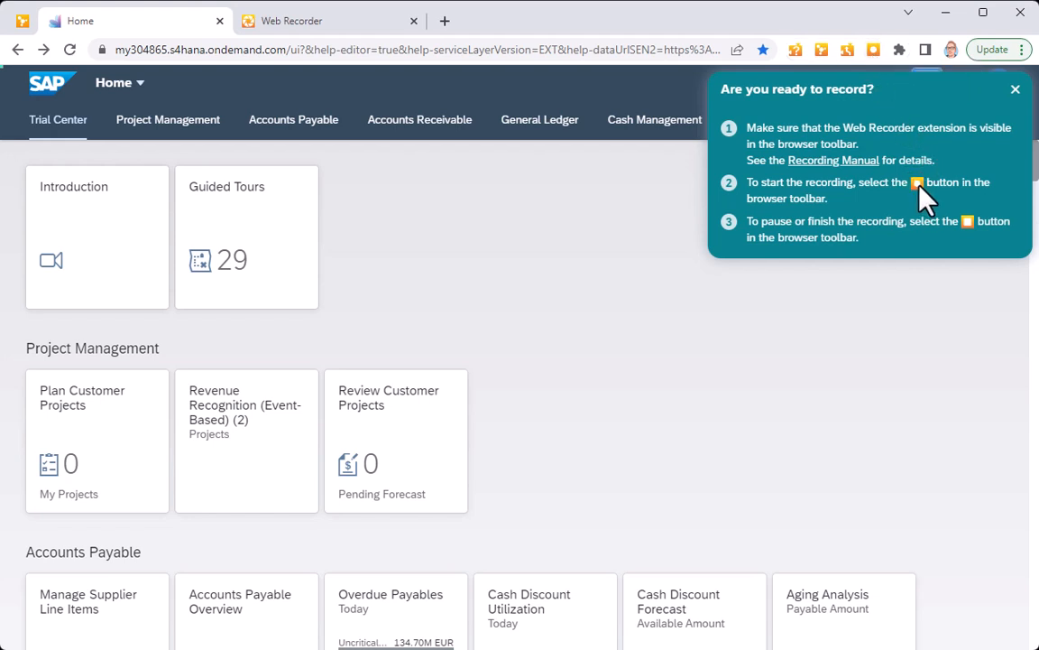
Start the recording with the Custom size preset and 1280 x 720 content size, and acknowledge the recording tips
{"action": "left_click", "coordinate": [873, 50]}
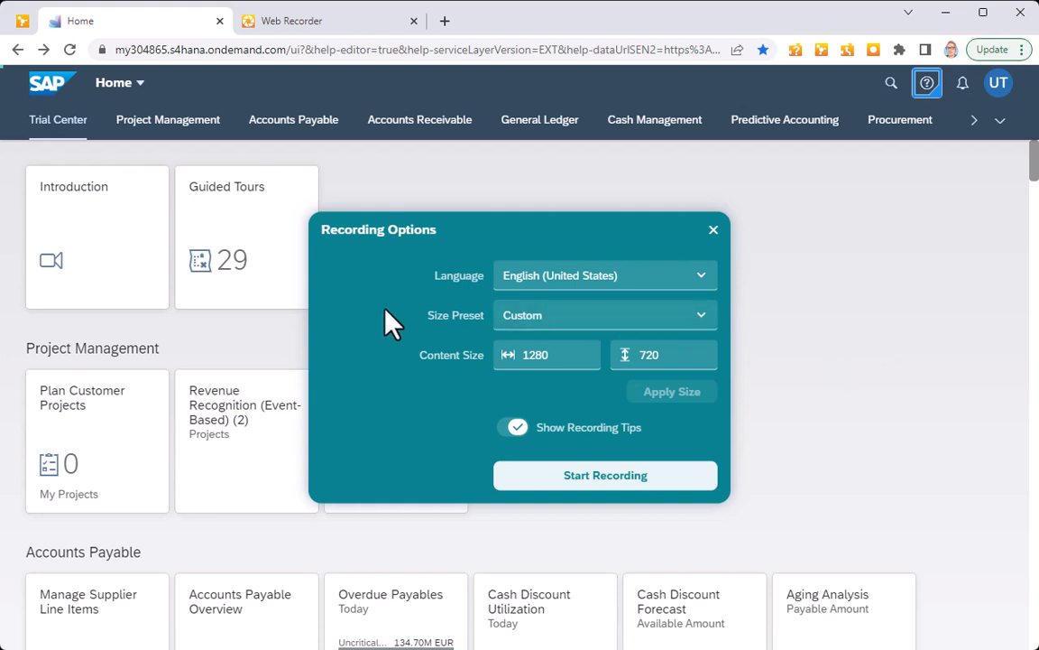
{"action": "left_click", "coordinate": [701, 326]}
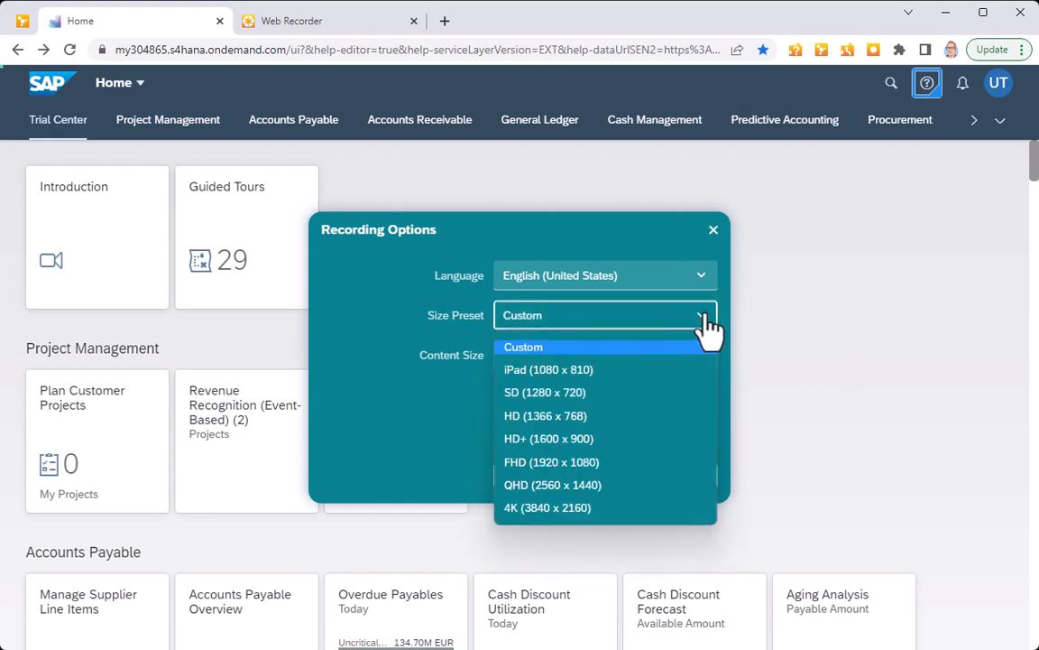
{"action": "left_click", "coordinate": [703, 328]}
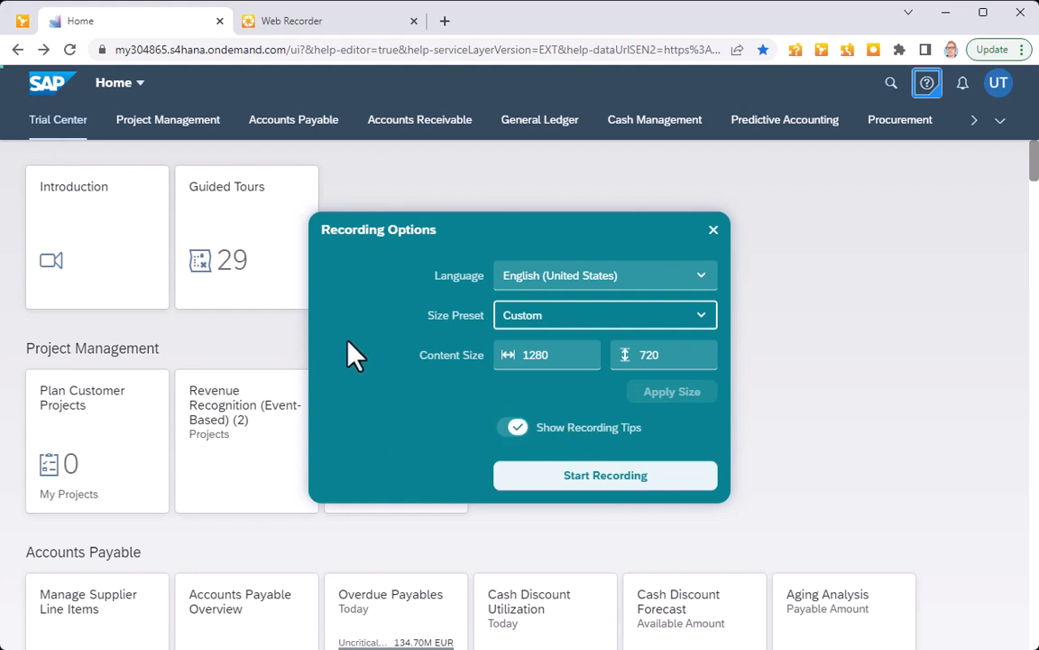
{"action": "left_click", "coordinate": [622, 478]}
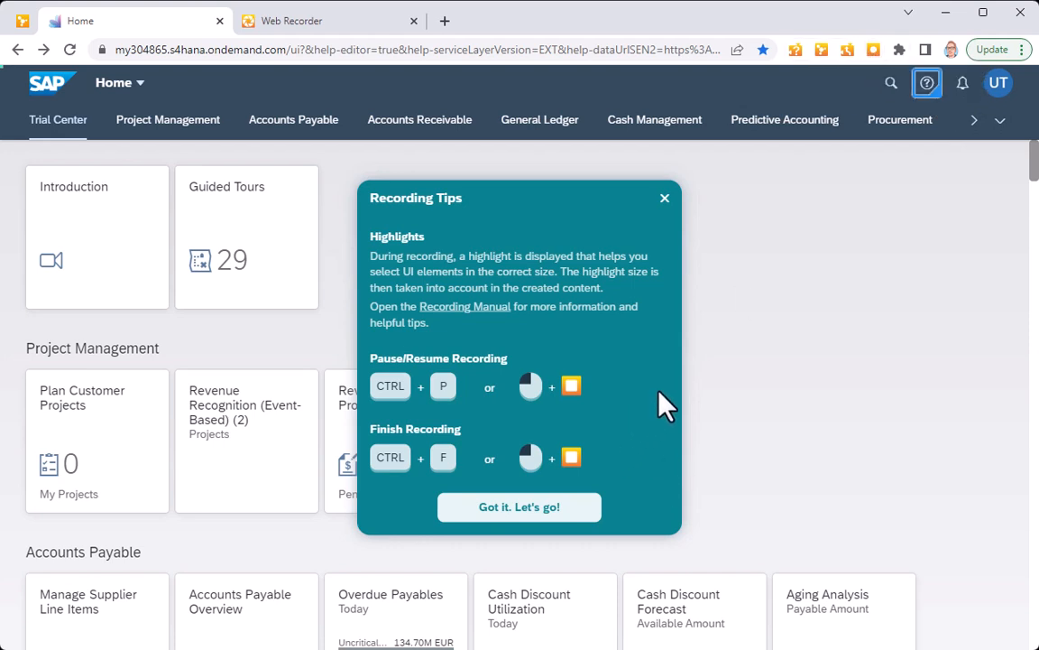
{"action": "left_click", "coordinate": [520, 508]}
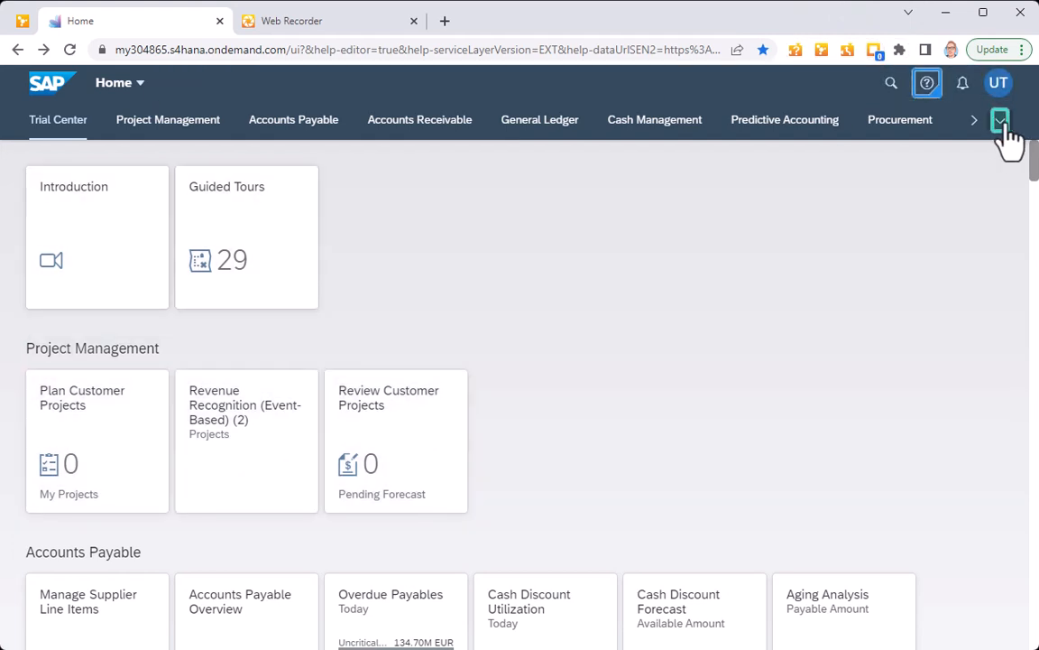
Go to the Sales group of the launchpad and open the Manage Sales Orders app
{"action": "left_click", "coordinate": [1002, 122]}
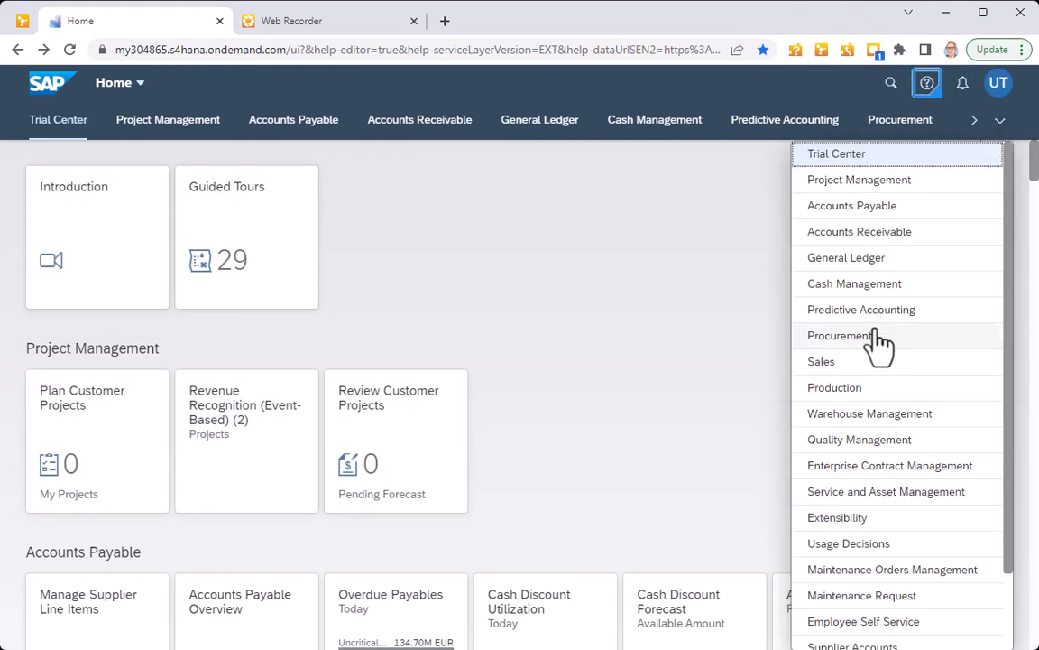
{"action": "left_click", "coordinate": [837, 362]}
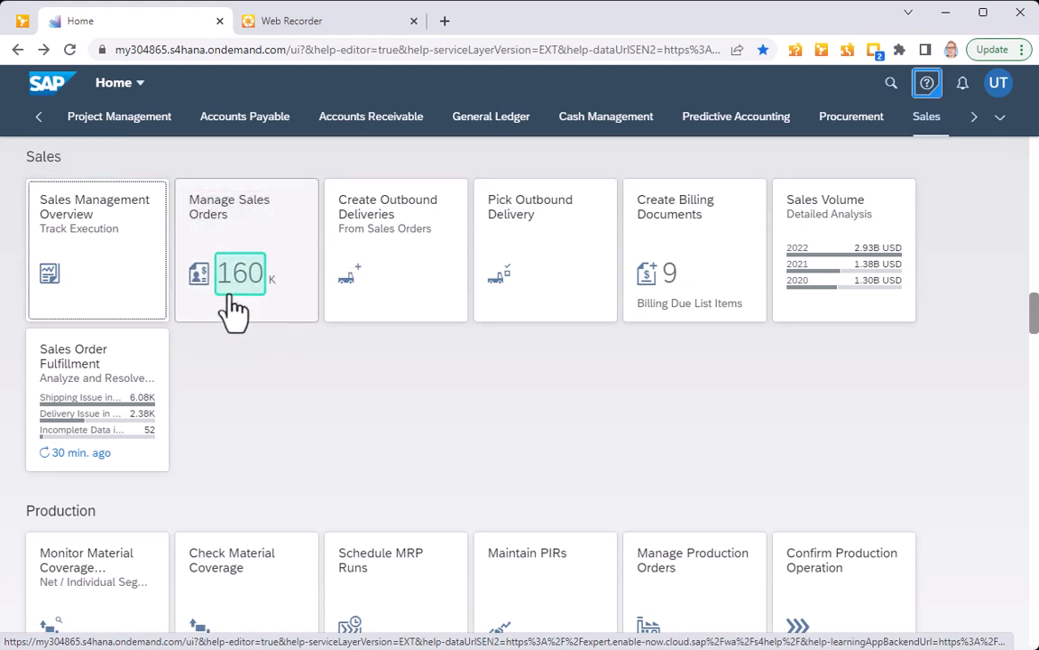
{"action": "left_click", "coordinate": [232, 221]}
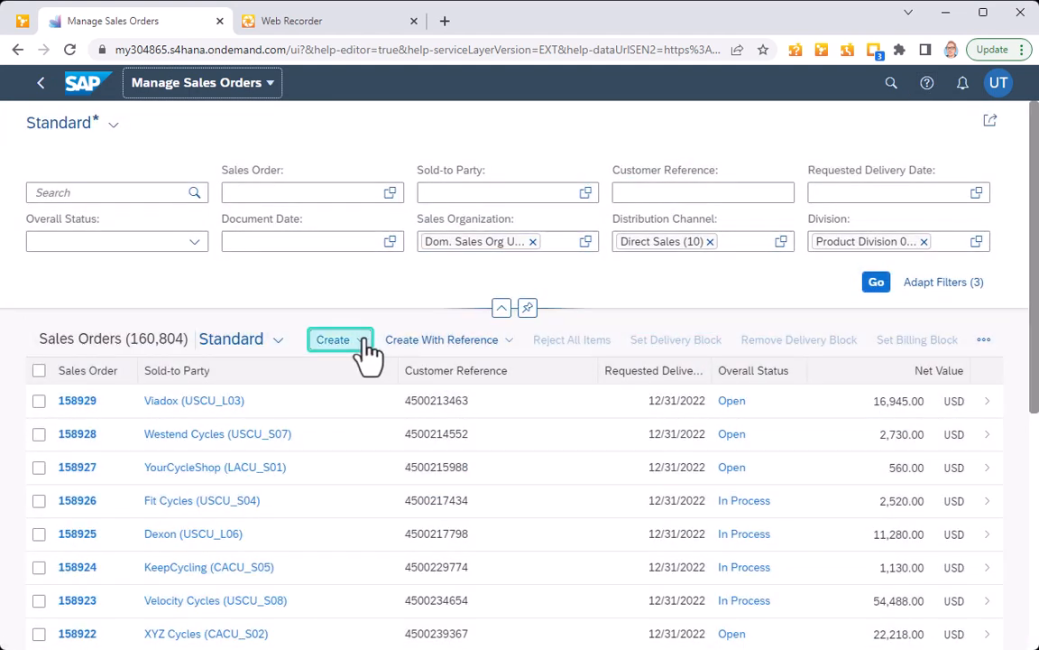
Create a new sales order of type Standard Order (OR) with the default sales organization, distribution channel and division
{"action": "left_click", "coordinate": [370, 343]}
{"action": "left_click", "coordinate": [386, 396]}
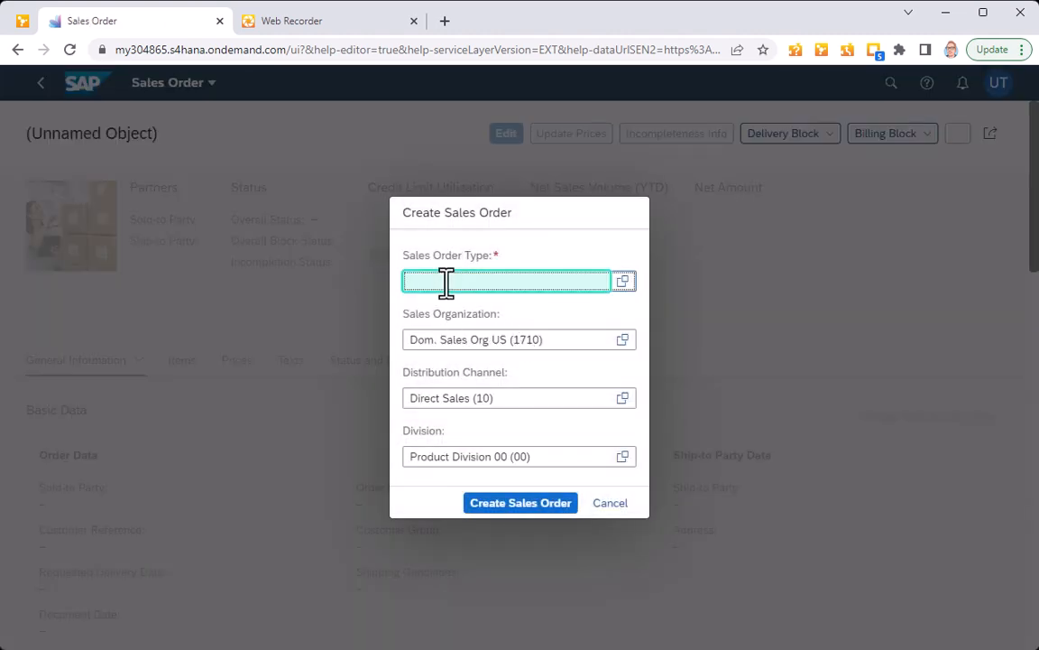
{"action": "type", "text": "R"}
{"action": "key", "text": "Return"}
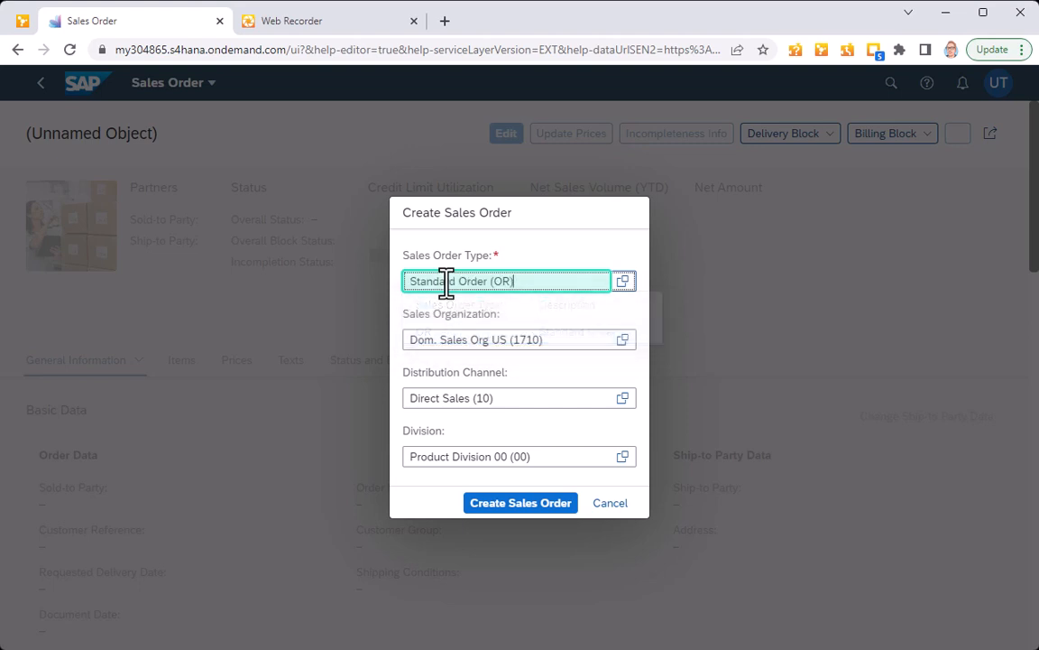
{"action": "left_click", "coordinate": [521, 502]}
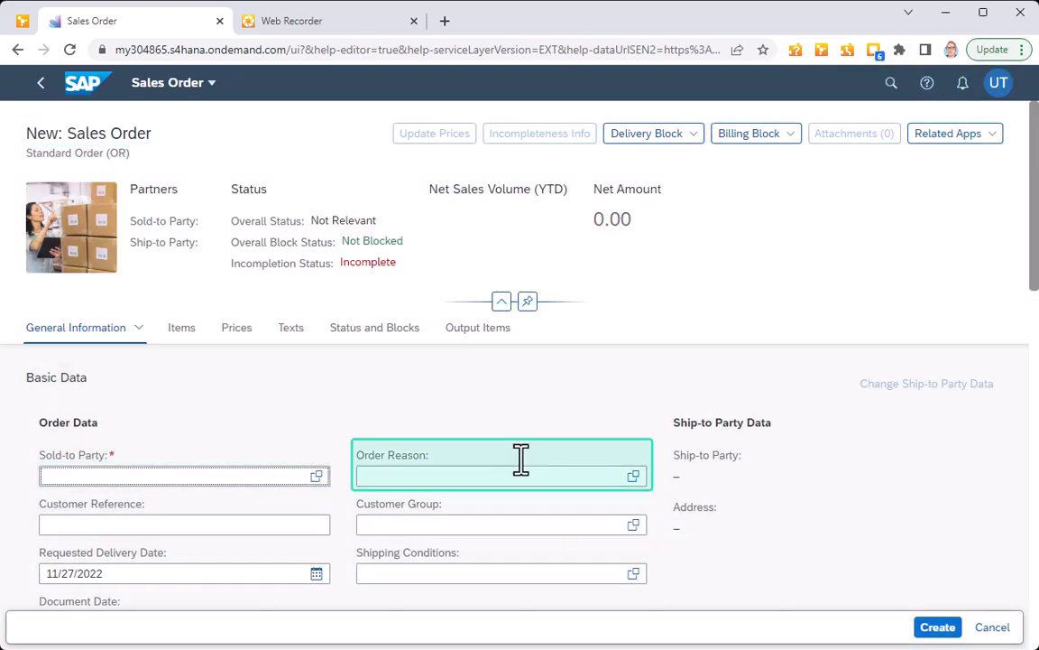
Set the order's sold-to party to Silverstar Corp. from the list of customers
{"action": "left_click", "coordinate": [315, 475]}
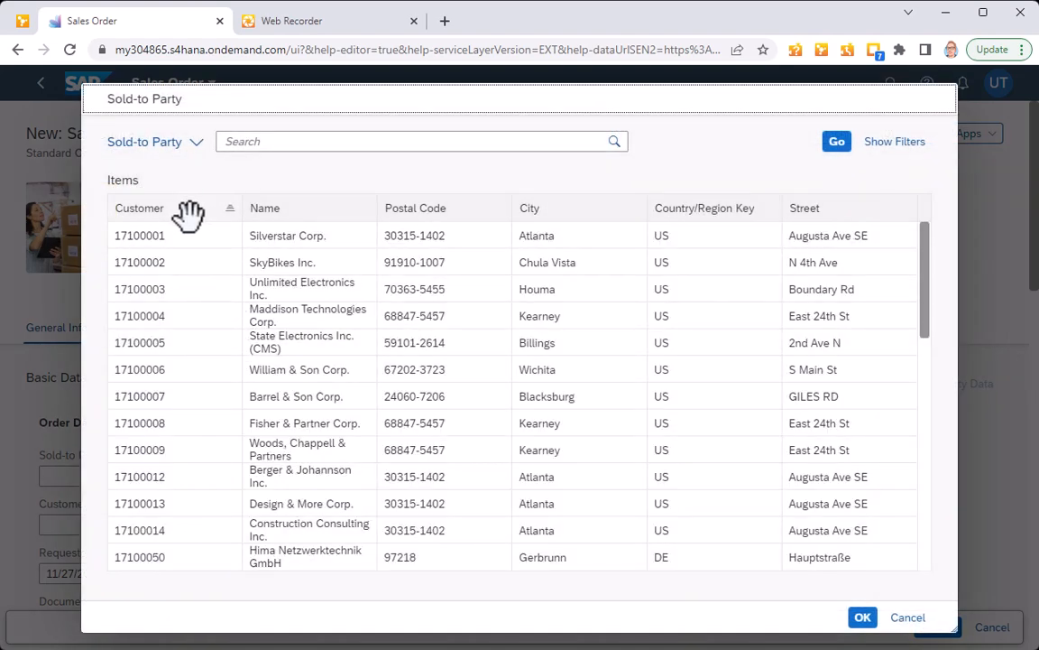
{"action": "left_click", "coordinate": [142, 238]}
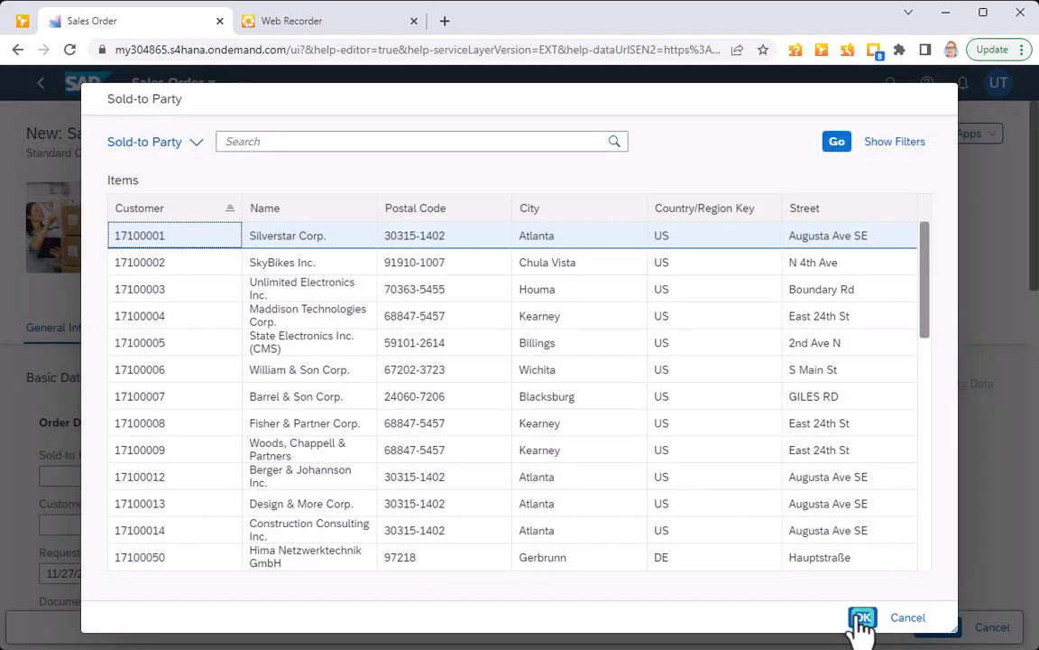
{"action": "left_click", "coordinate": [862, 618]}
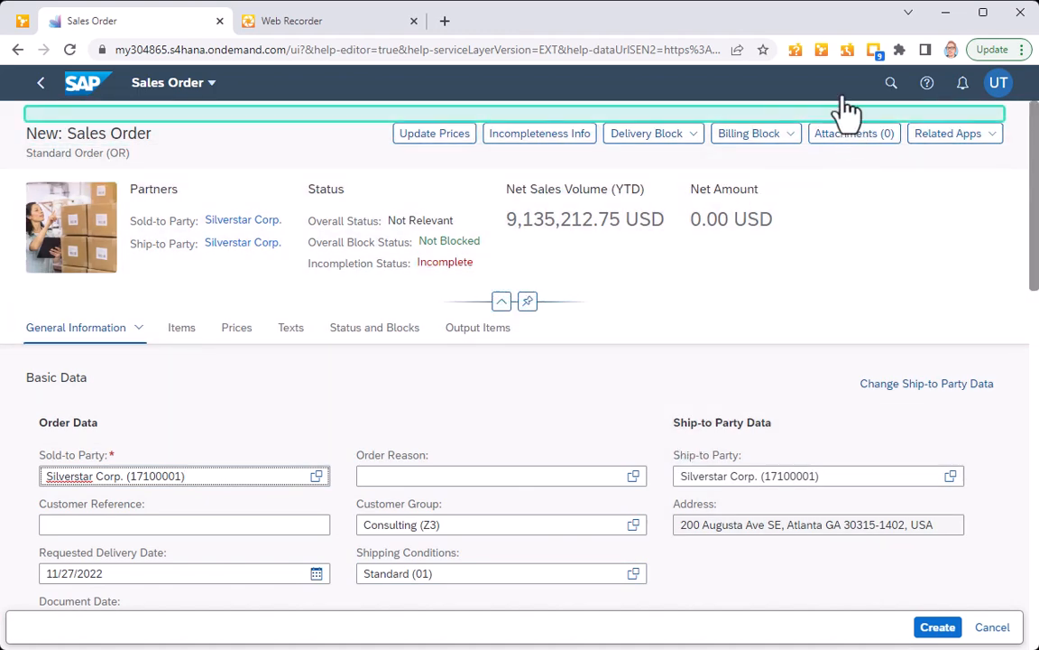
Finish the Web Recorder recording and review the captured steps in the recording preview
{"action": "left_click", "coordinate": [874, 51]}
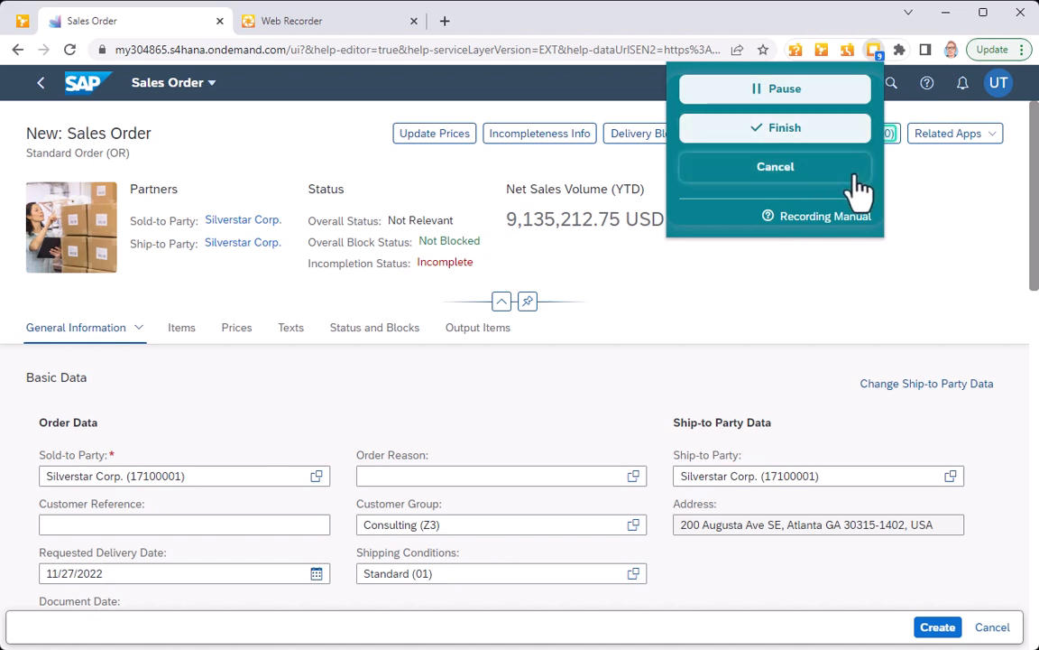
{"action": "left_click", "coordinate": [779, 144]}
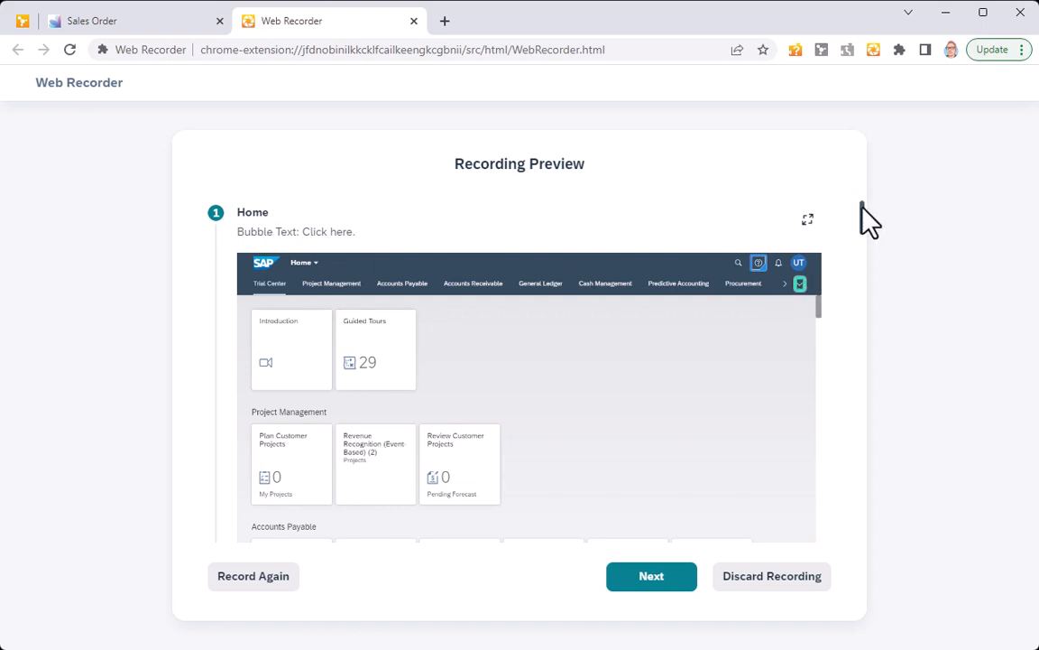
{"action": "left_click_drag", "start_coordinate": [861, 207], "coordinate": [862, 527]}
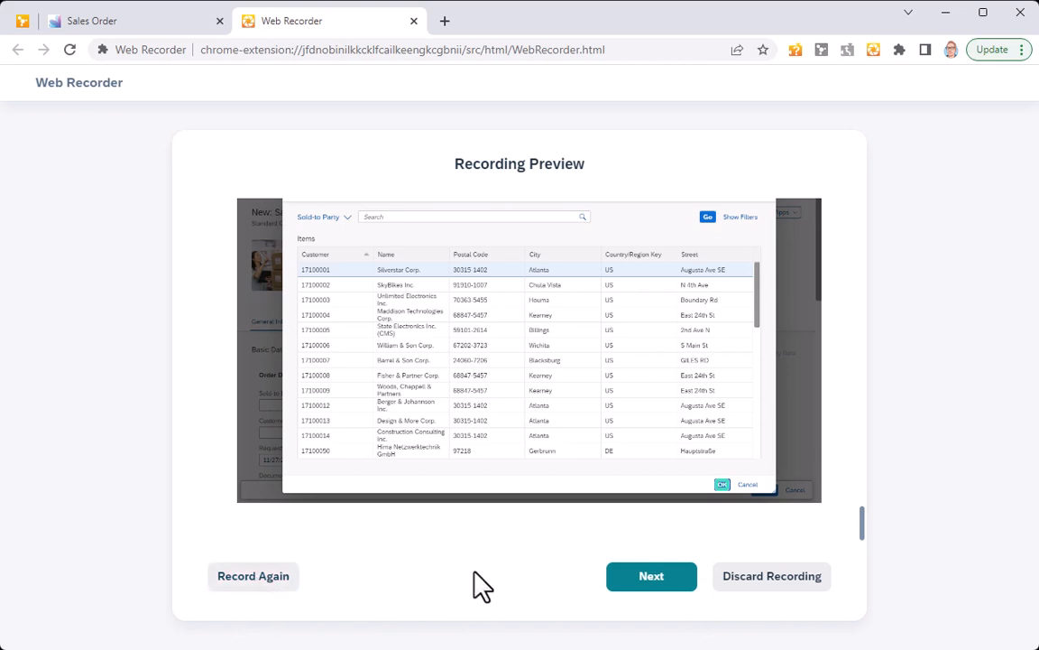
Save the recording under the name "Demo of Web Recorder" with the description "Needs editing"
{"action": "left_click", "coordinate": [655, 580]}
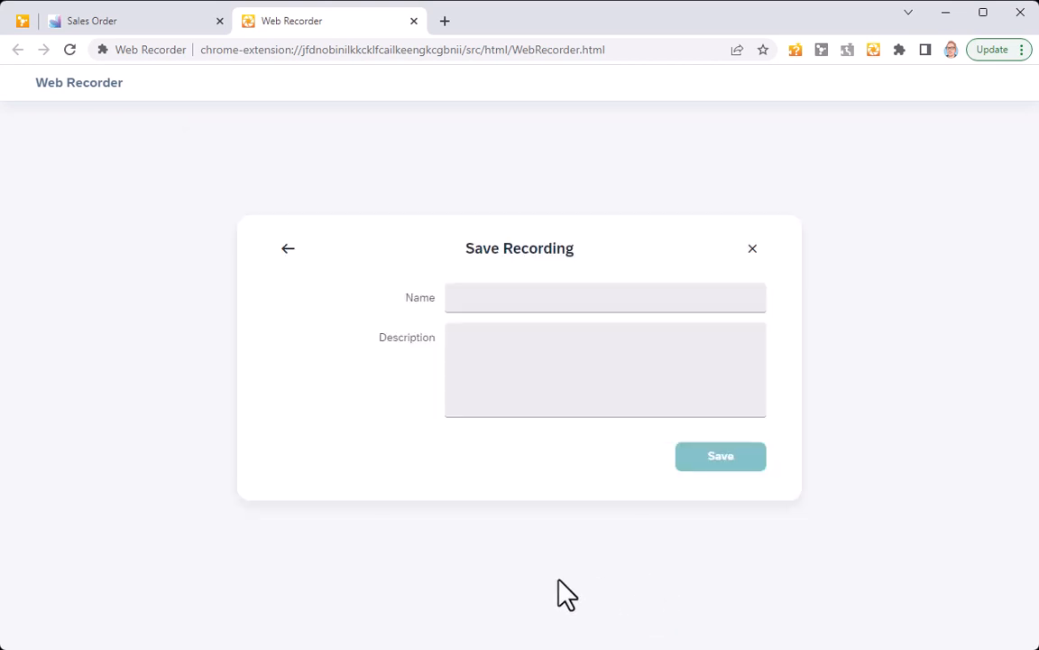
{"action": "left_click", "coordinate": [518, 299]}
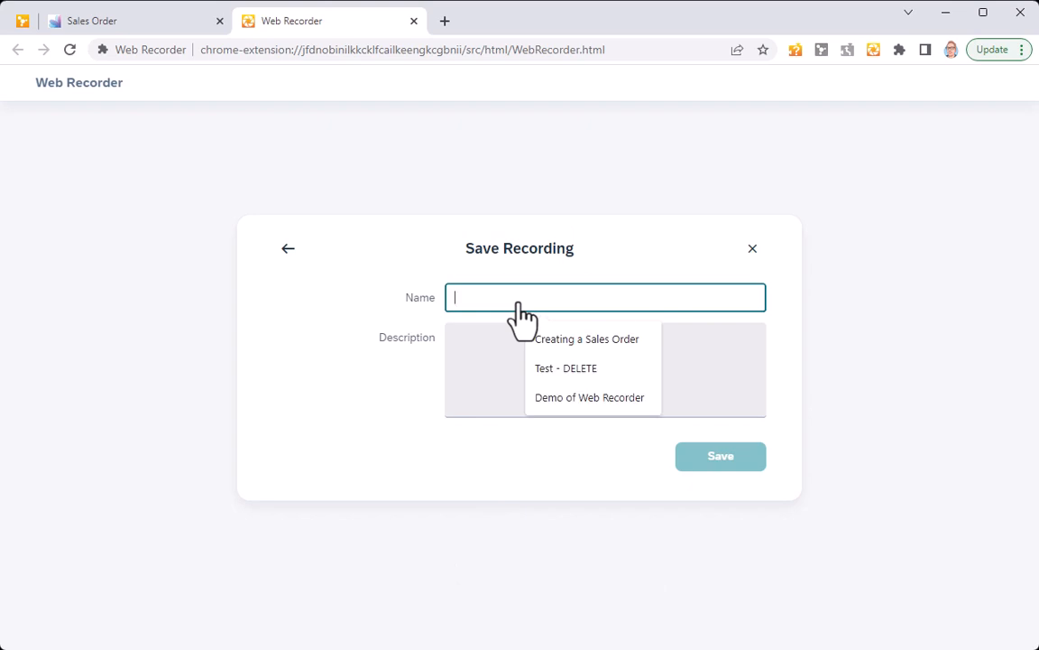
{"action": "type", "text": "Demo of W"}
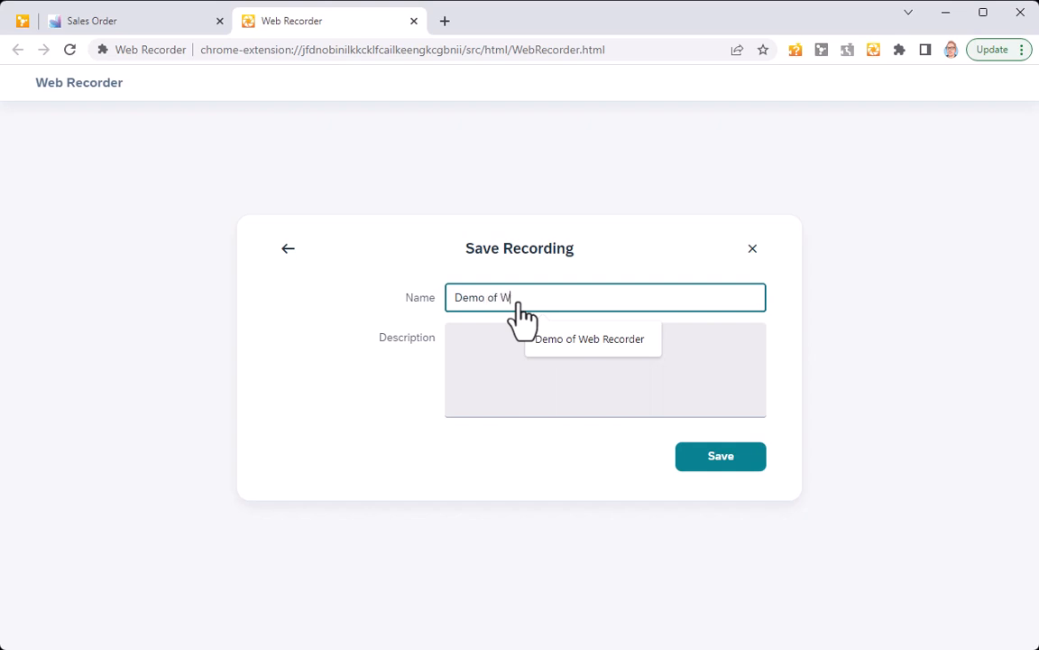
{"action": "type", "text": "eb Recorder"}
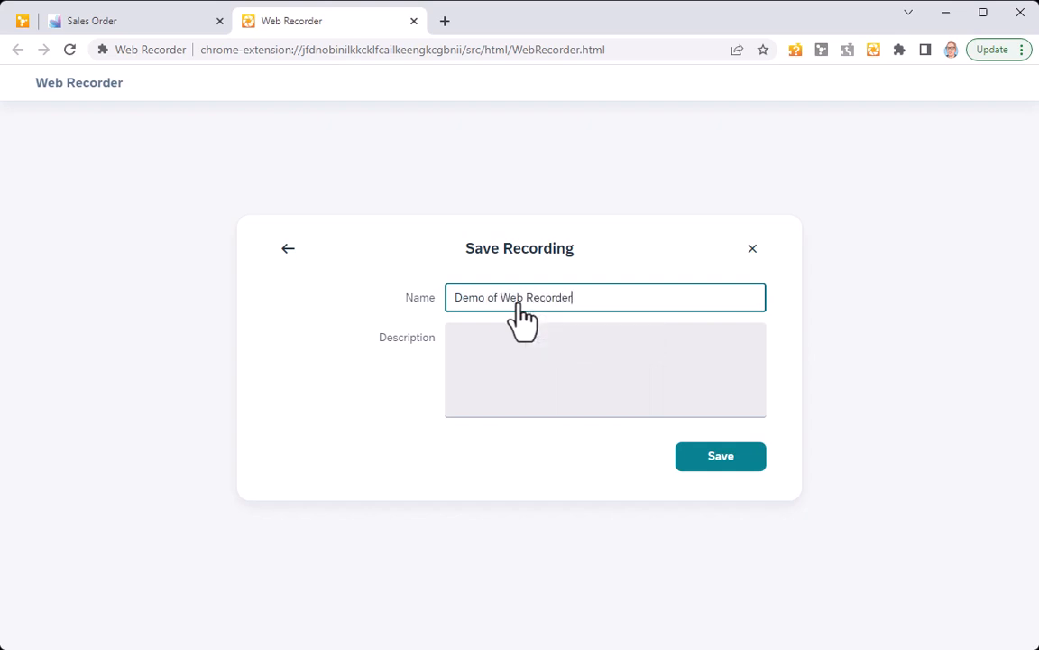
{"action": "left_click", "coordinate": [489, 364]}
{"action": "type", "text": "Nee"}
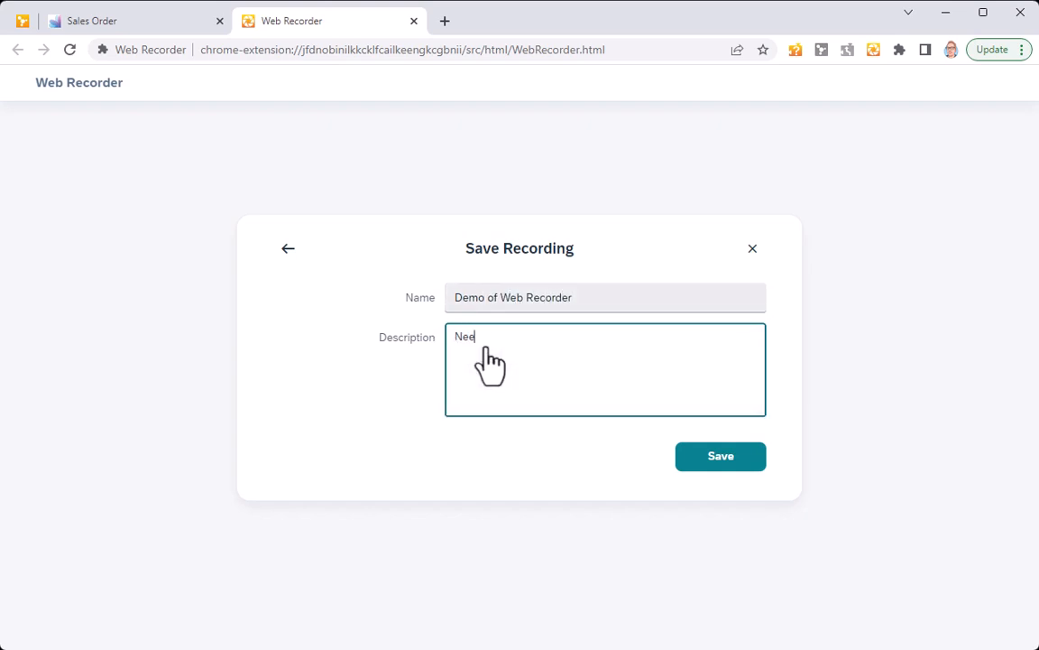
{"action": "type", "text": "ds editing"}
{"action": "left_click", "coordinate": [742, 461]}
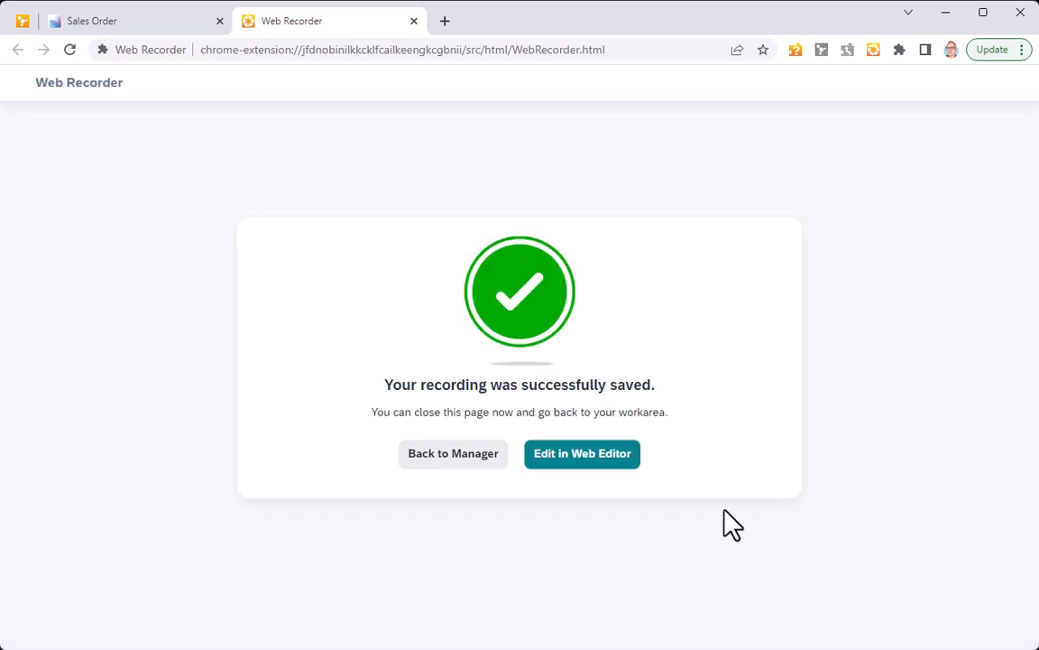
Open the saved recording in the Web Editor and look through the available layout options
{"action": "left_click", "coordinate": [587, 458]}
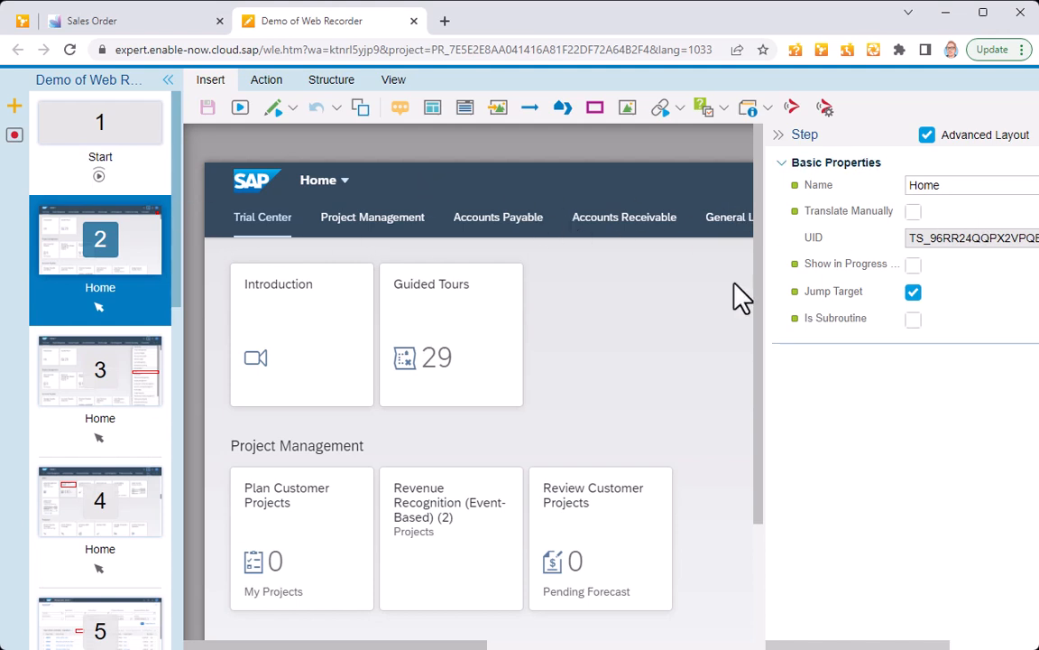
{"action": "left_click", "coordinate": [394, 81]}
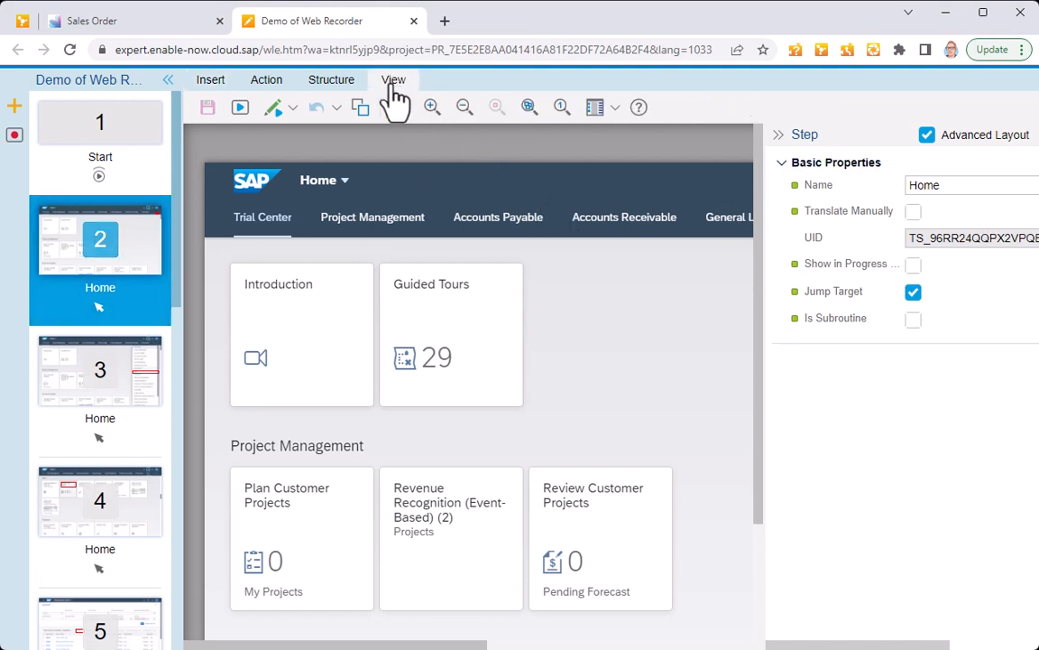
{"action": "left_click", "coordinate": [611, 108]}
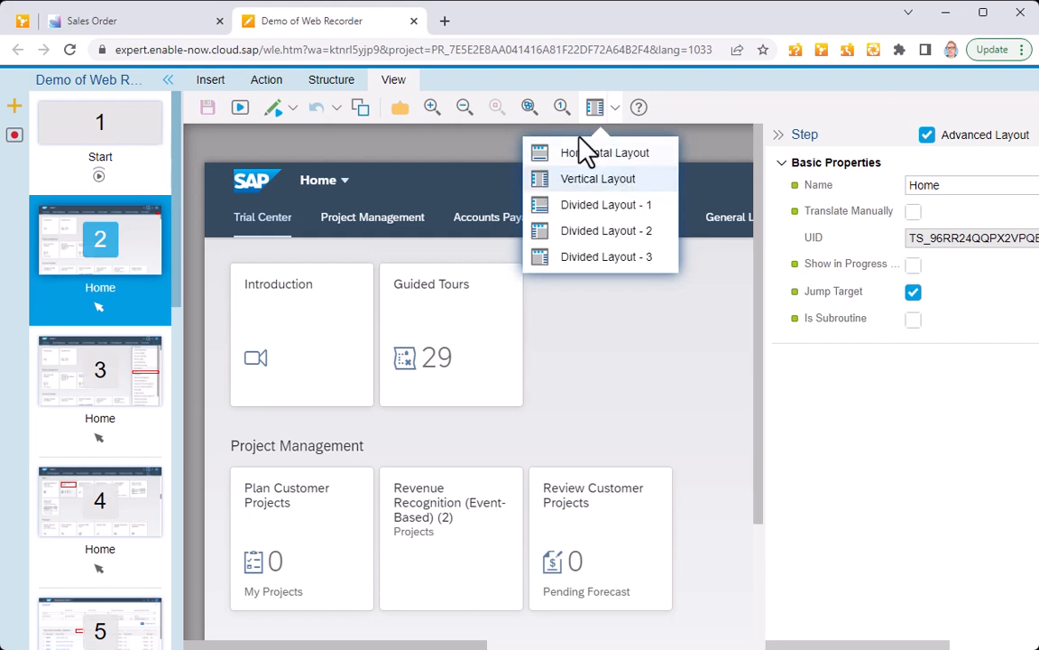
{"action": "left_click", "coordinate": [394, 83]}
{"action": "left_click", "coordinate": [207, 81]}
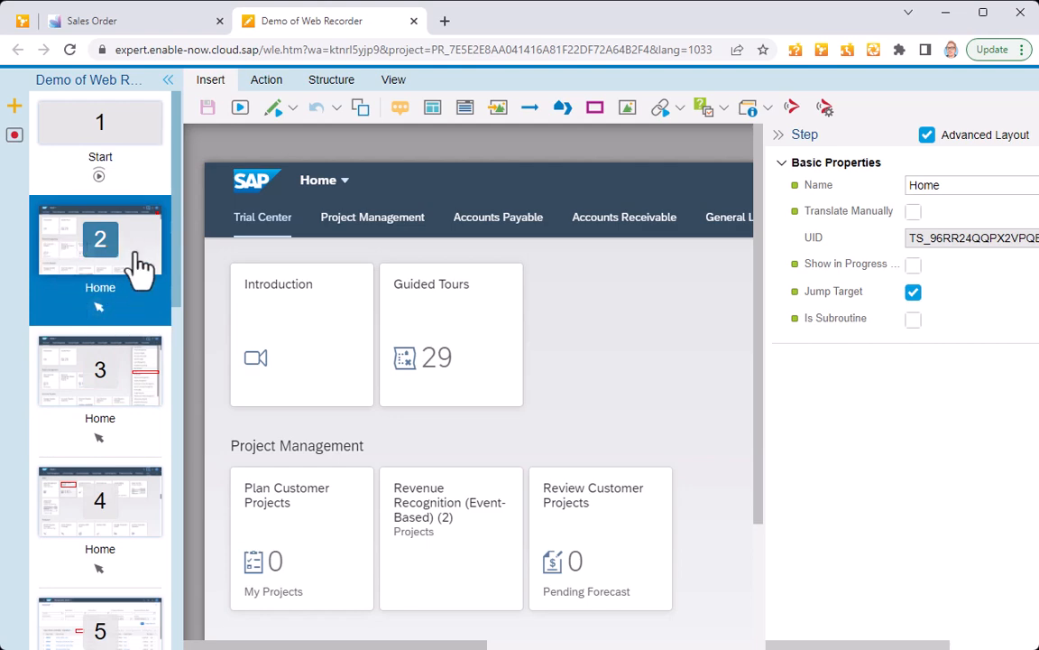
Examine the mouse action properties of step 2, including its demo text, practice text, object name and action
{"action": "left_click", "coordinate": [99, 307]}
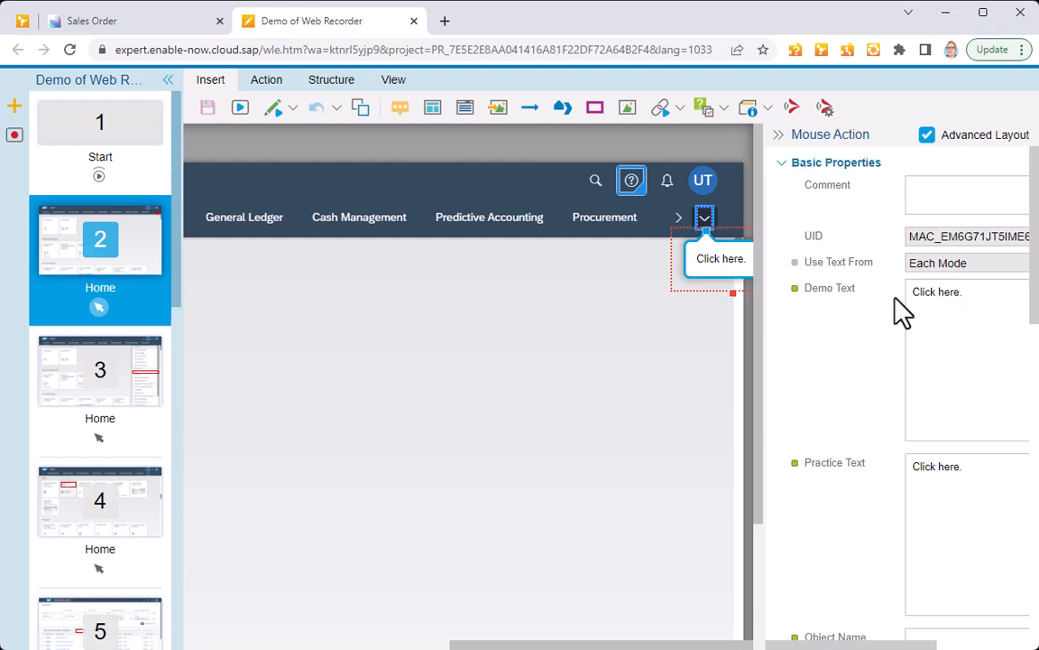
{"action": "left_click", "coordinate": [959, 325]}
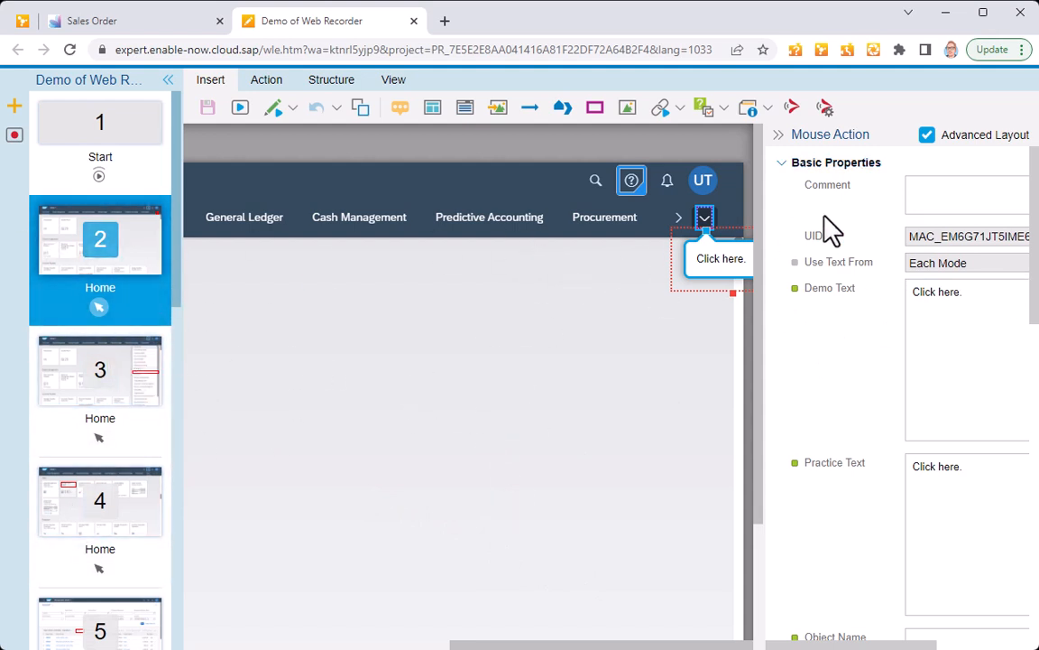
{"action": "left_click_drag", "start_coordinate": [1035, 177], "coordinate": [1036, 275]}
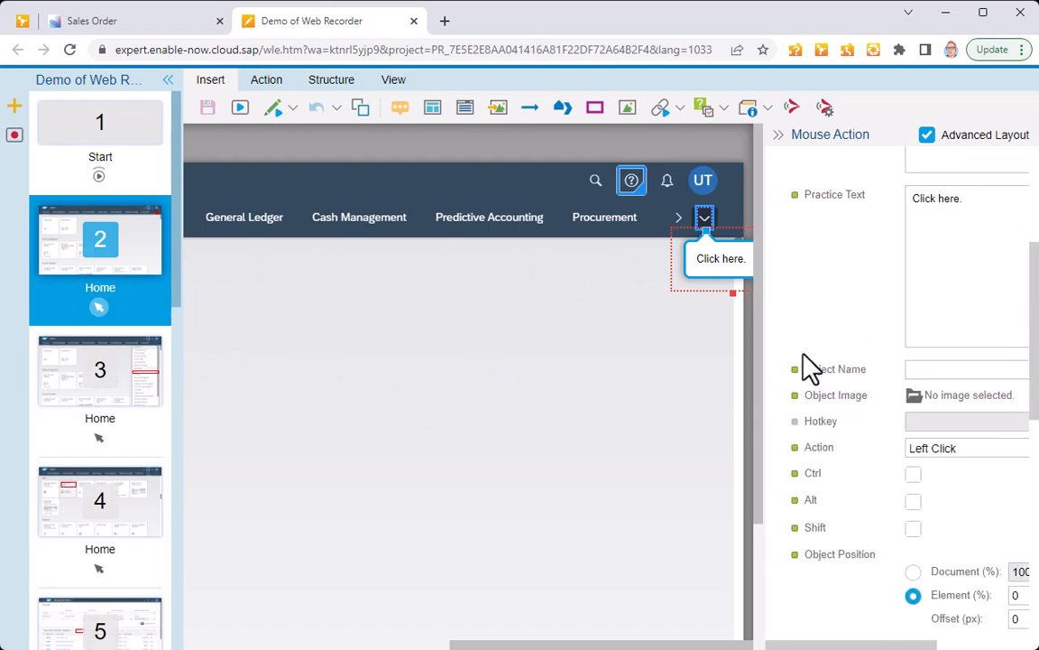
{"action": "left_click", "coordinate": [817, 370]}
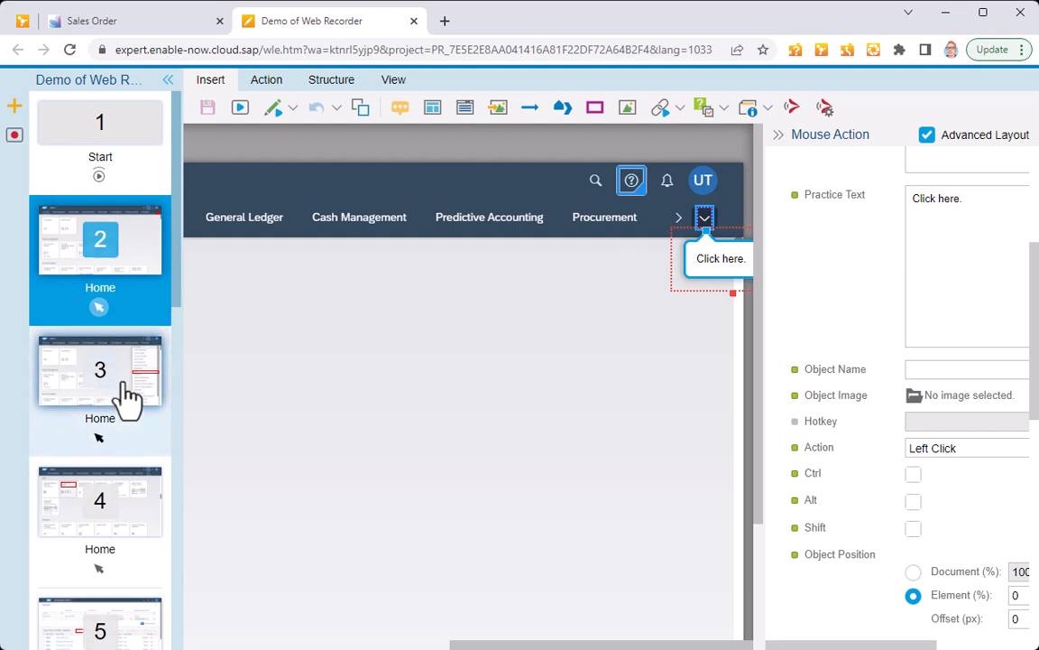
Examine the screen properties of step 2, especially the Rerecord settings and page key
{"action": "left_click", "coordinate": [134, 244]}
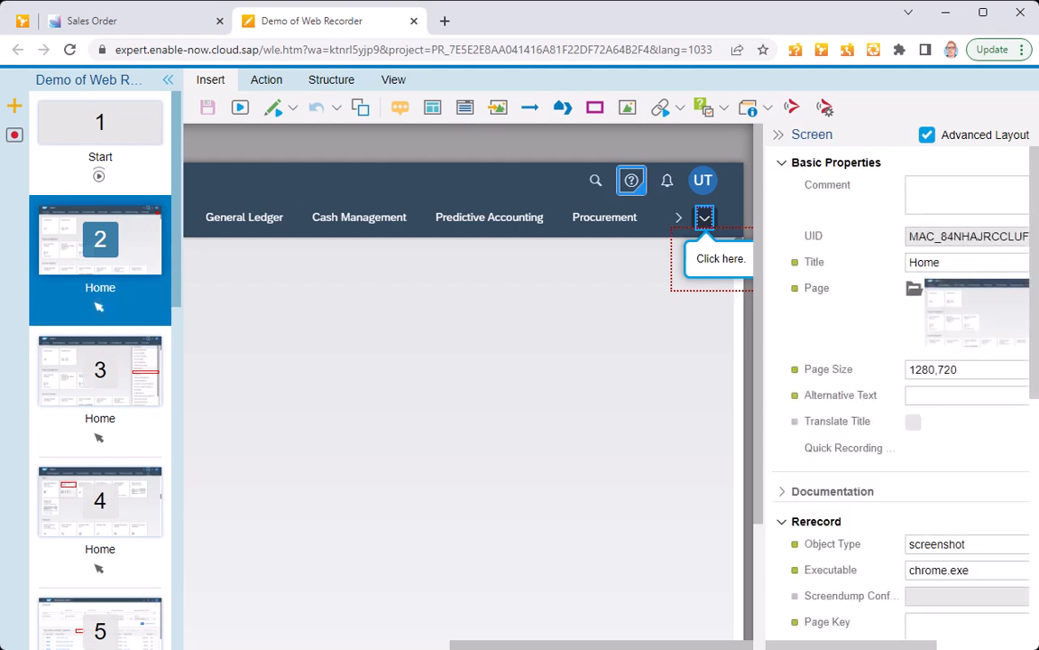
{"action": "scroll", "coordinate": [897, 379], "scroll_direction": "down", "scroll_amount": 4}
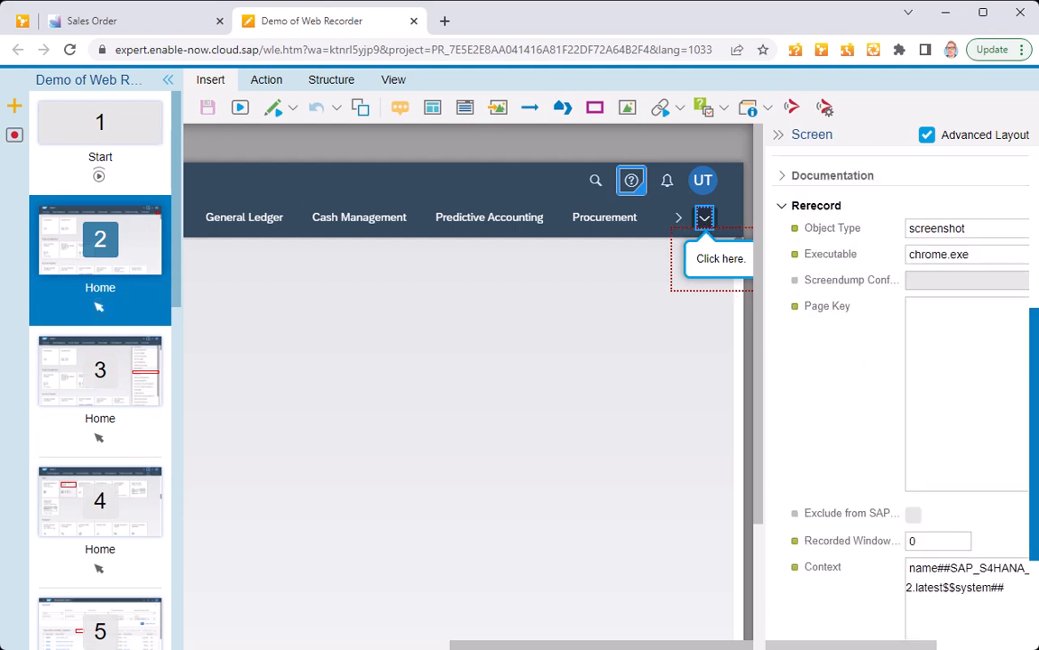
{"action": "scroll", "coordinate": [898, 379], "scroll_direction": "up", "scroll_amount": 1}
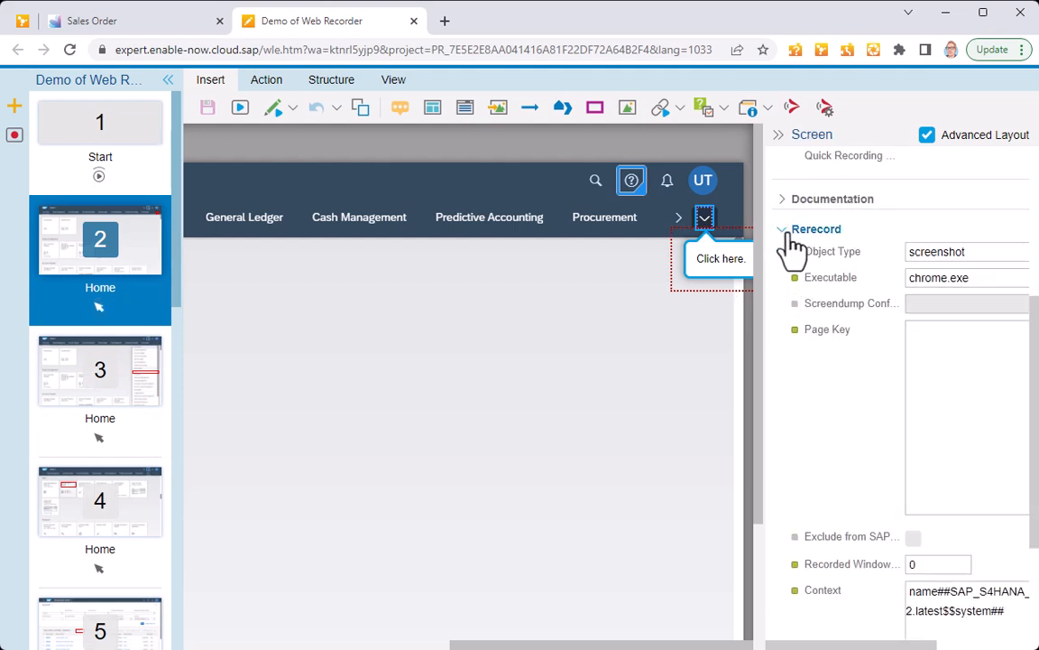
{"action": "left_click", "coordinate": [925, 333]}
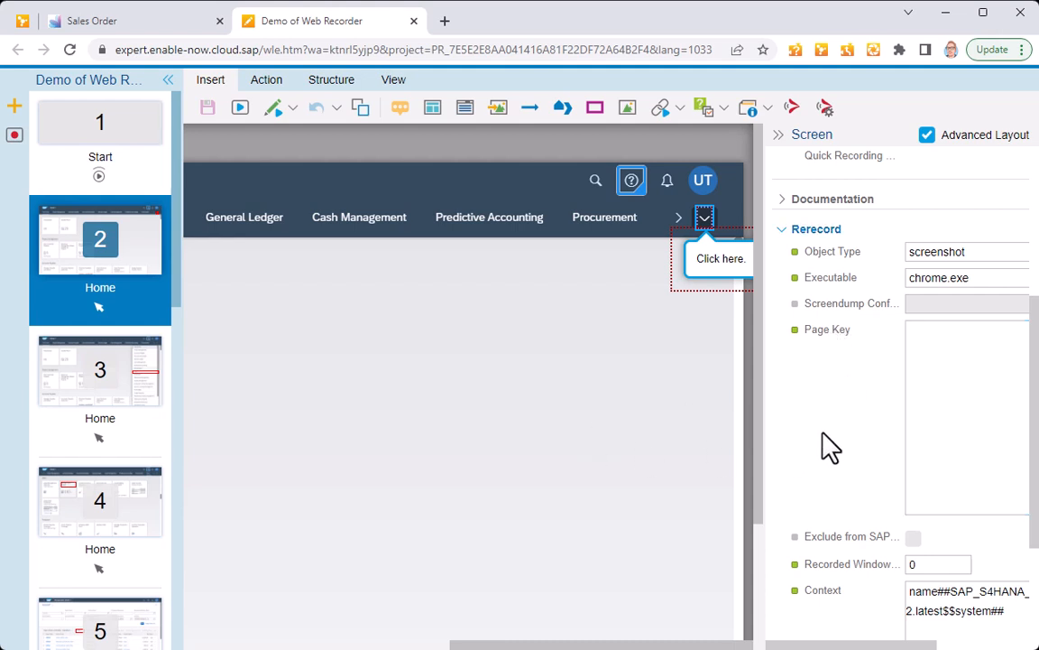
Close the Web Editor, switch to Enable Now Manager and finish editing the personal group under Developer Sandbox
{"action": "left_click", "coordinate": [414, 22]}
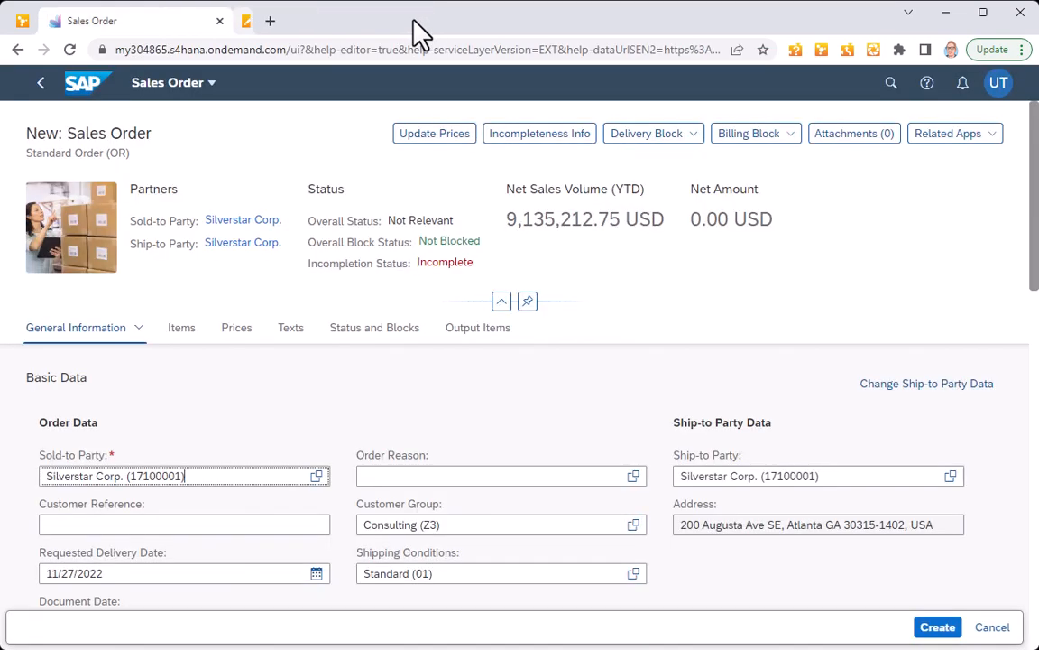
{"action": "left_click", "coordinate": [22, 21]}
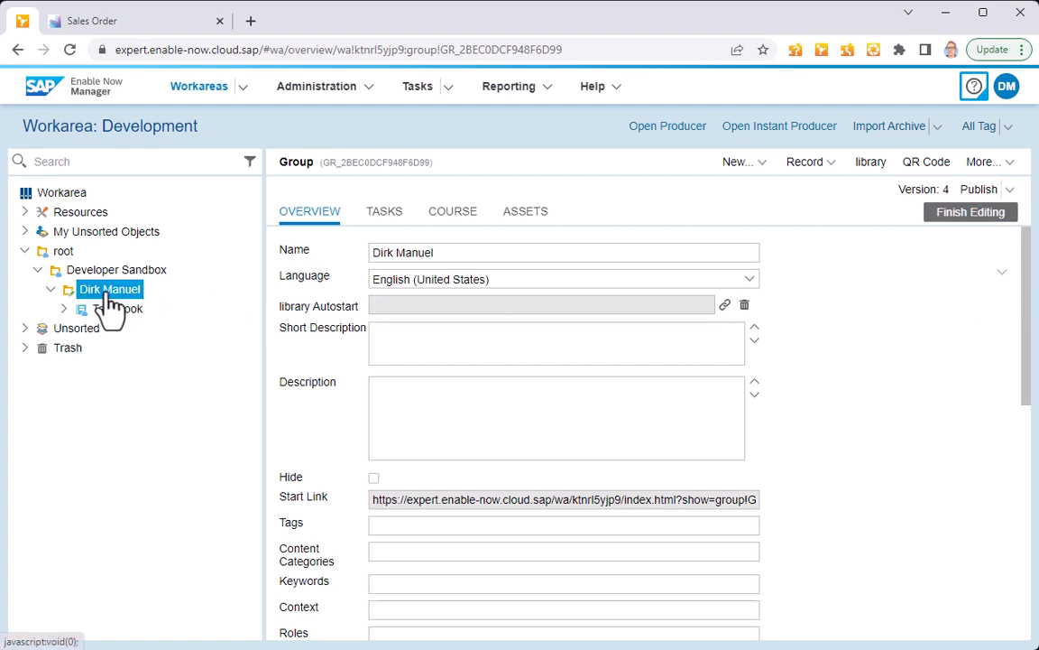
{"action": "left_click", "coordinate": [992, 224]}
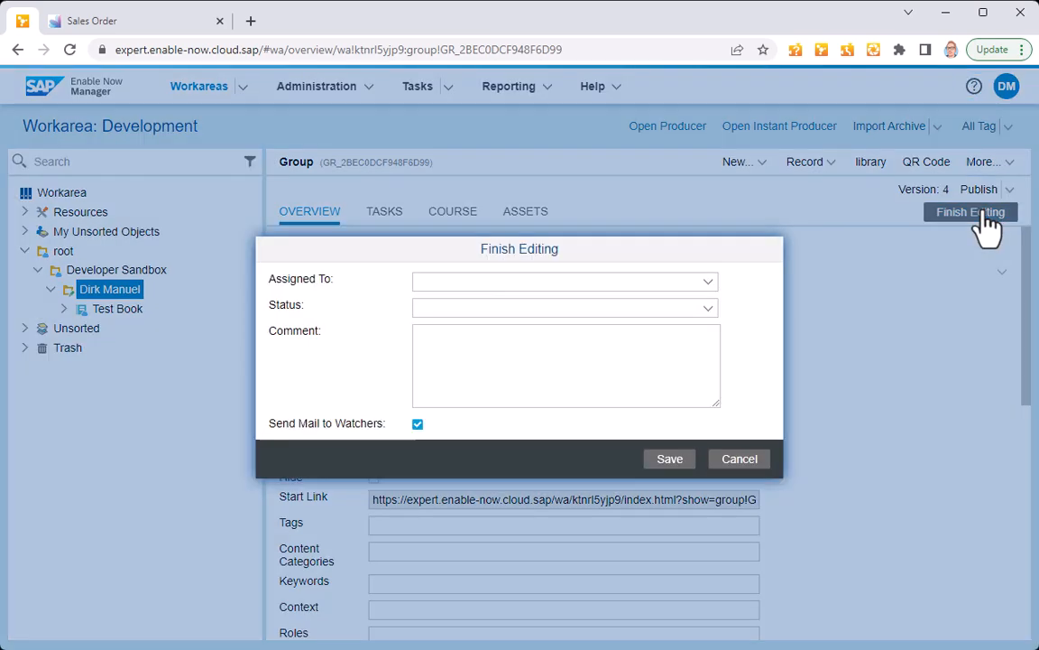
{"action": "left_click", "coordinate": [678, 460]}
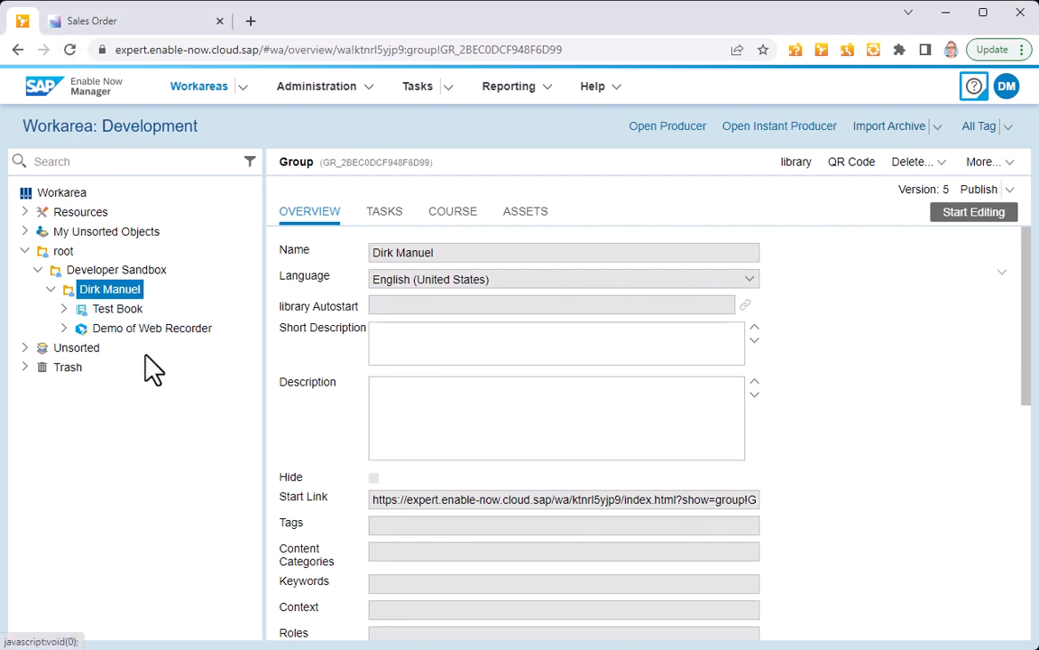
Open the Demo of Web Recorder project in the workarea and examine its description and context values
{"action": "left_click", "coordinate": [191, 333]}
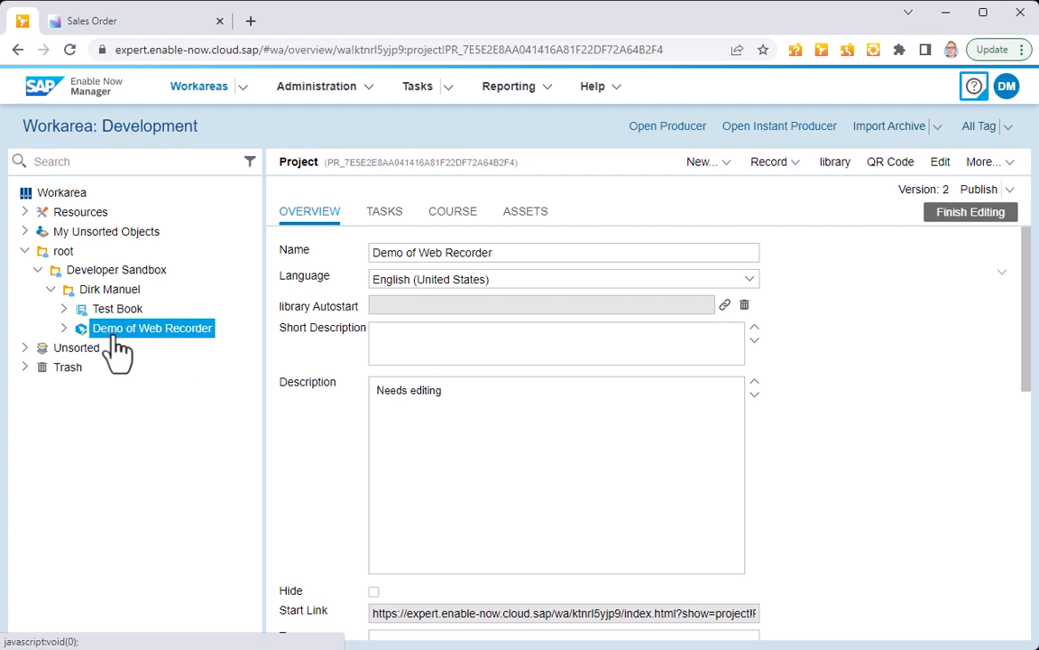
{"action": "left_click", "coordinate": [451, 350]}
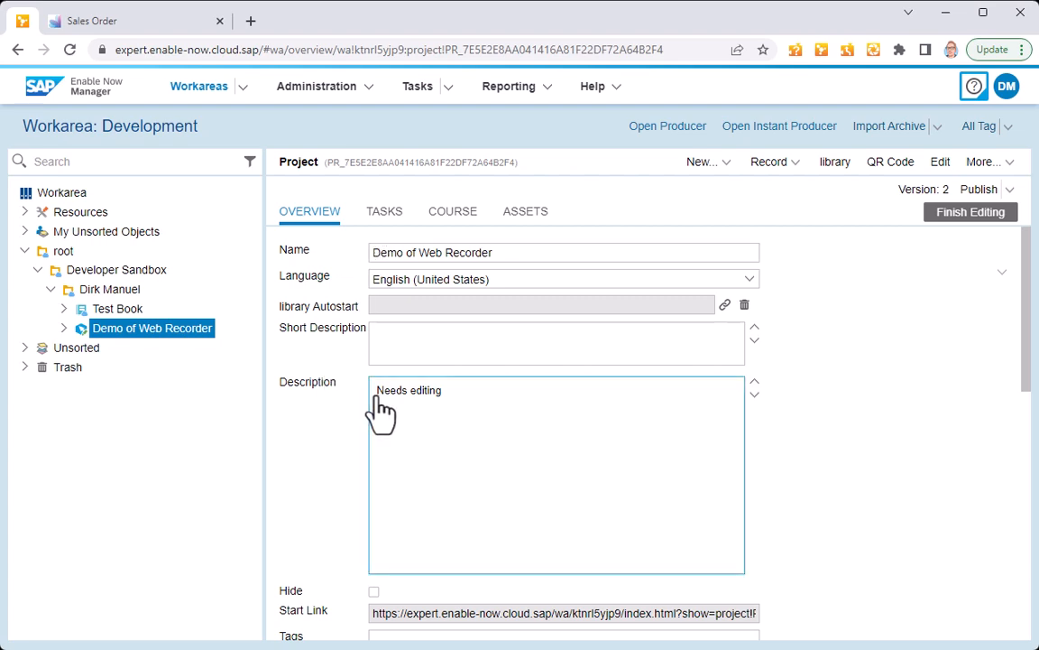
{"action": "left_click_drag", "start_coordinate": [1027, 302], "coordinate": [1028, 369]}
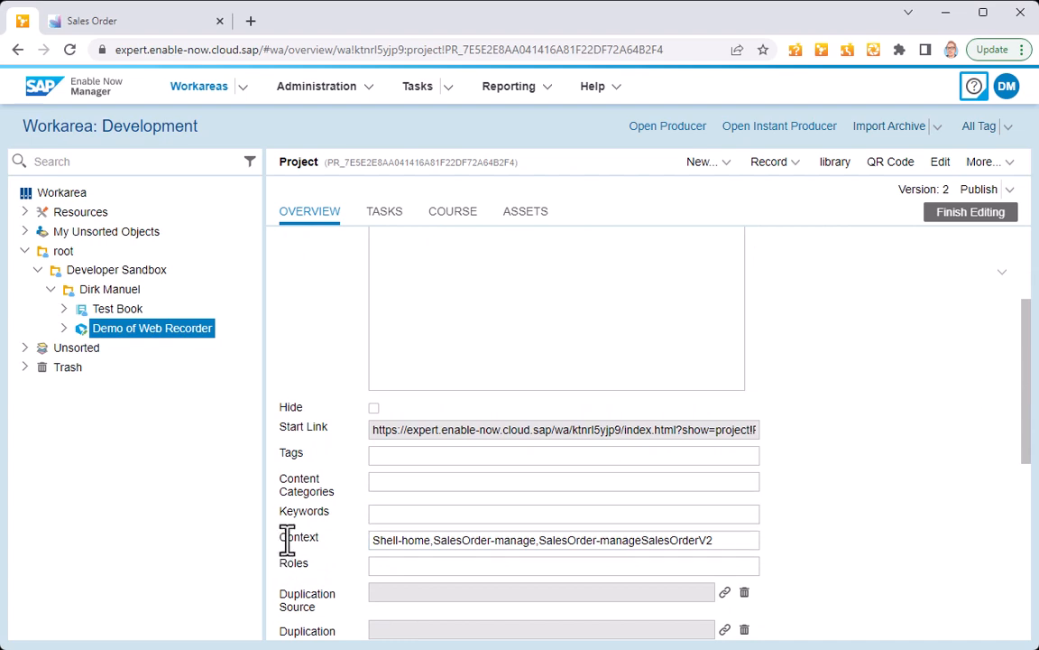
{"action": "left_click_drag", "start_coordinate": [371, 542], "coordinate": [735, 540]}
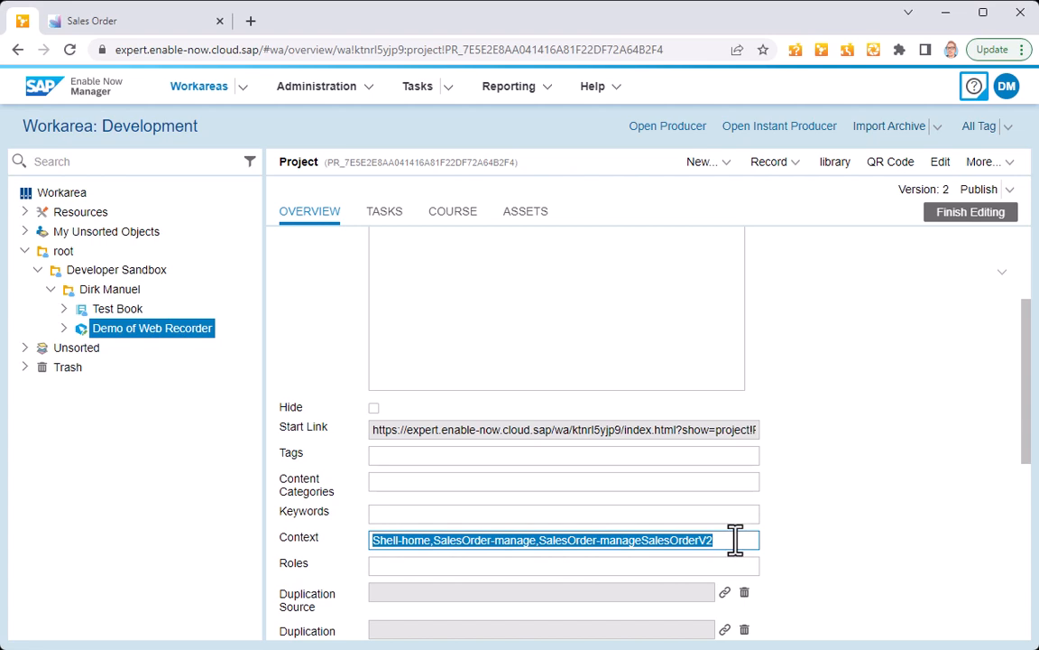
{"action": "left_click", "coordinate": [435, 541]}
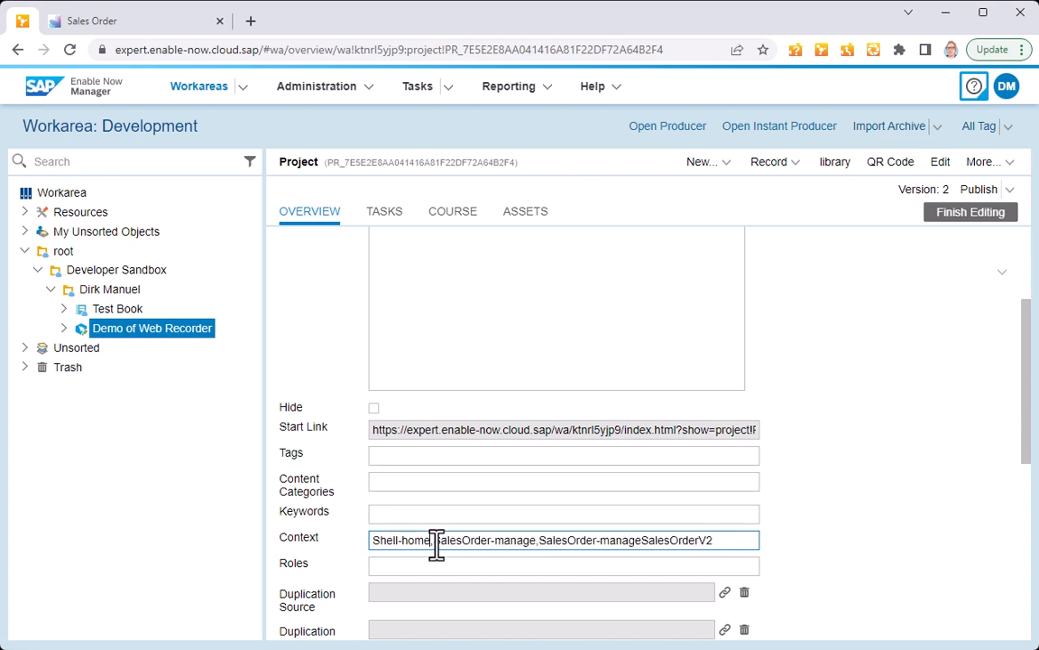
{"action": "left_click_drag", "start_coordinate": [436, 543], "coordinate": [733, 543]}
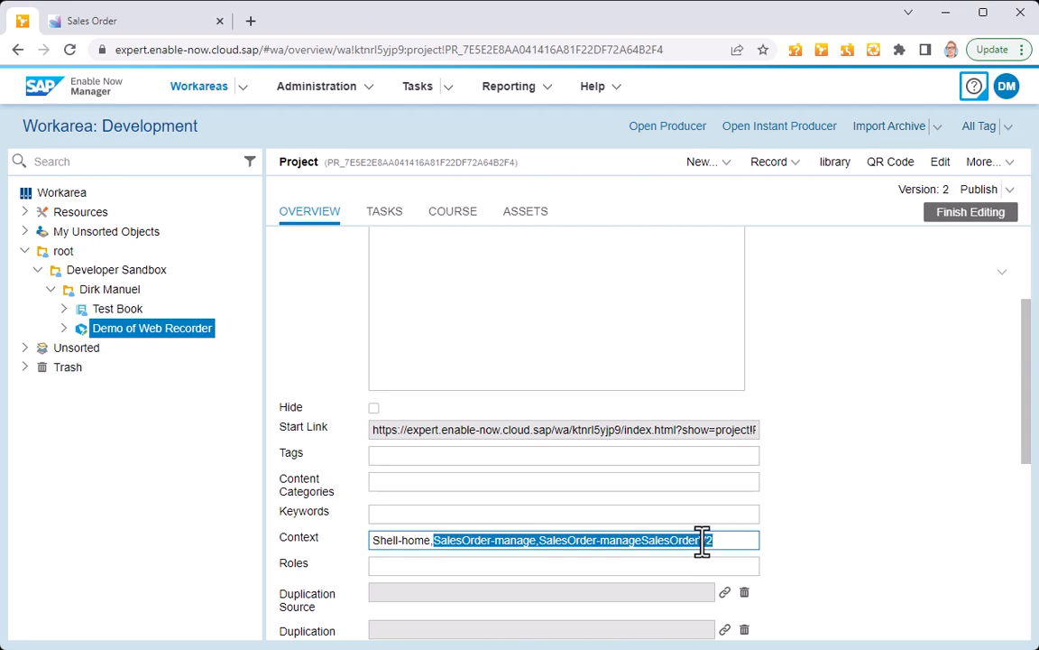
{"action": "left_click", "coordinate": [437, 540]}
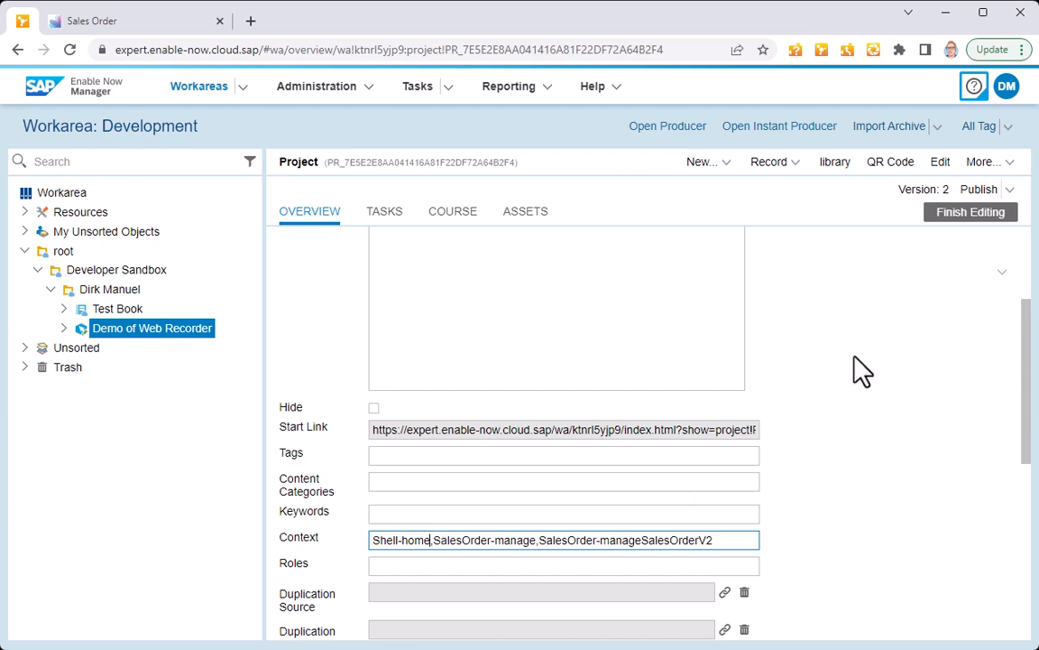
Examine the product name and product version in the project's SAP Companion Context
{"action": "left_click_drag", "start_coordinate": [1030, 355], "coordinate": [1028, 539]}
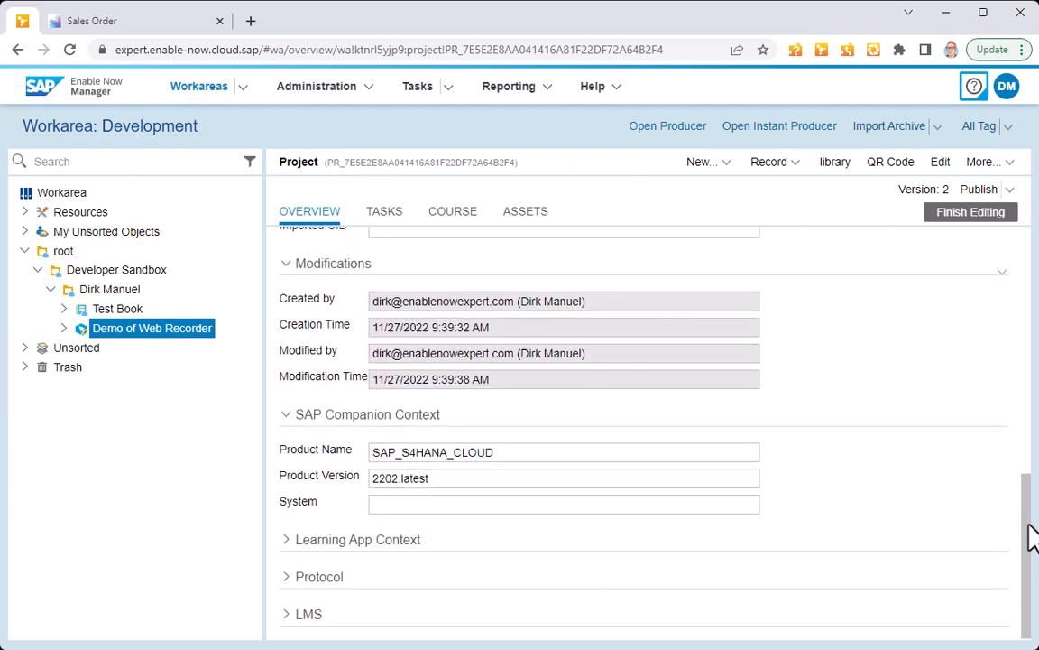
{"action": "left_click", "coordinate": [376, 450]}
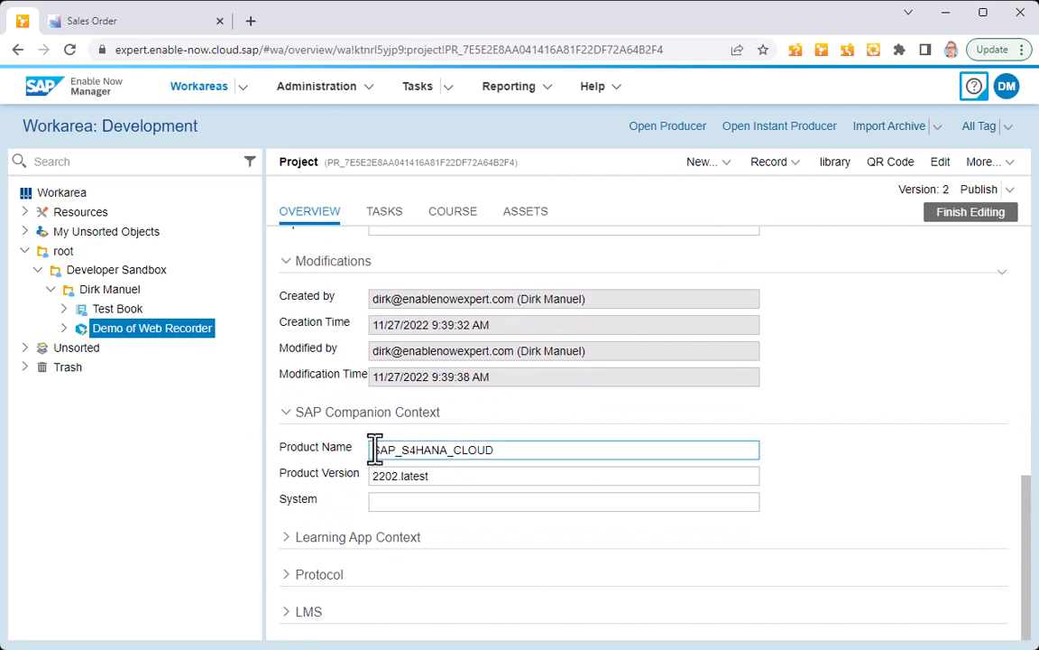
{"action": "left_click", "coordinate": [403, 476]}
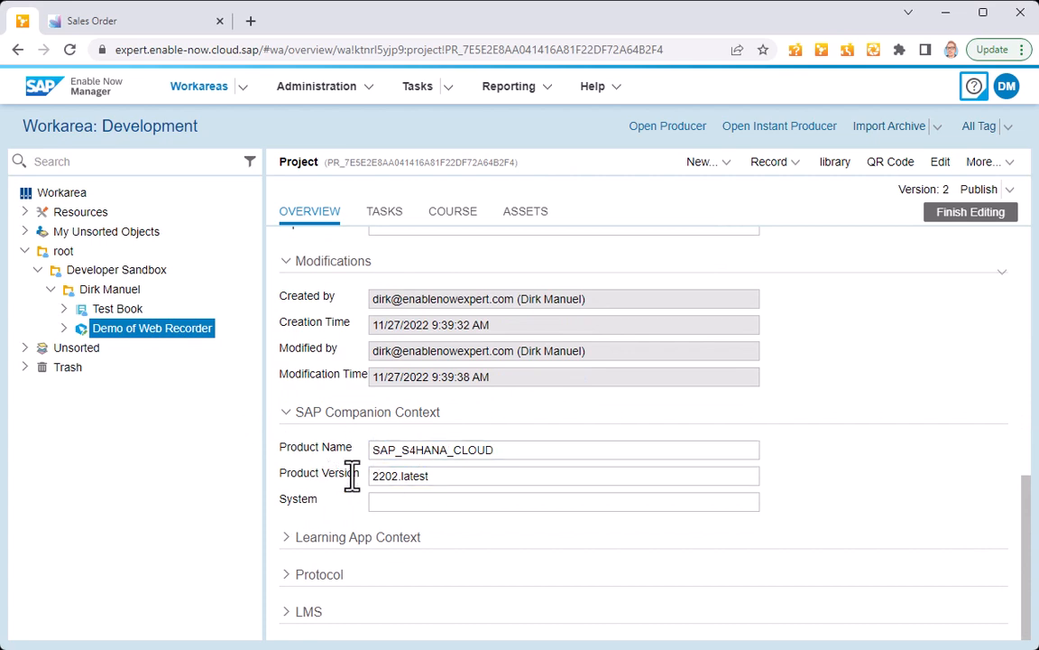
{"action": "left_click", "coordinate": [457, 480]}
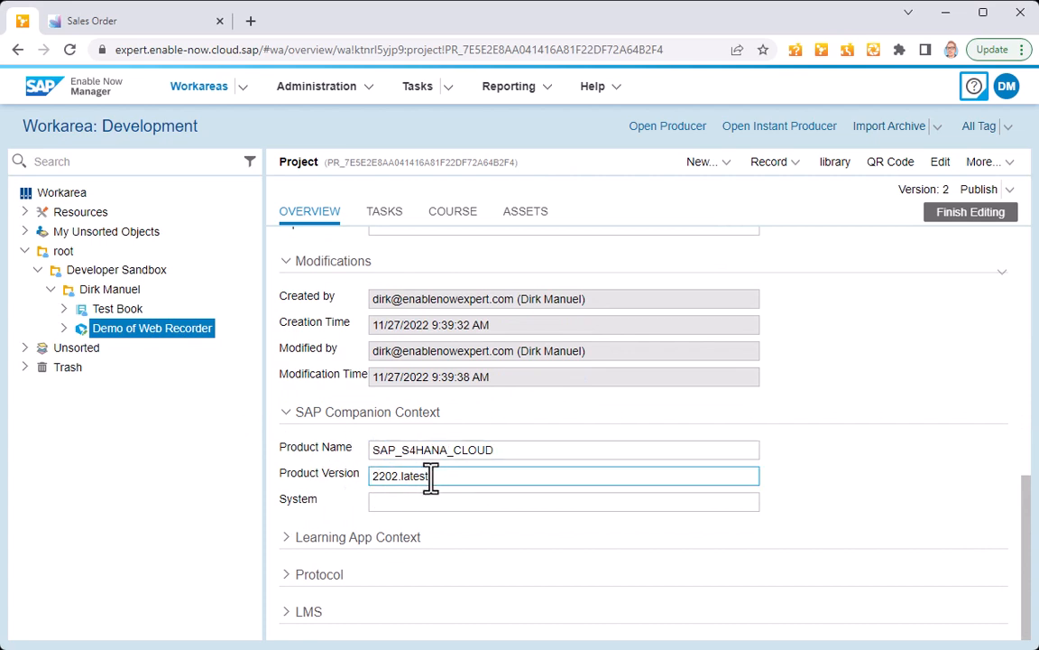